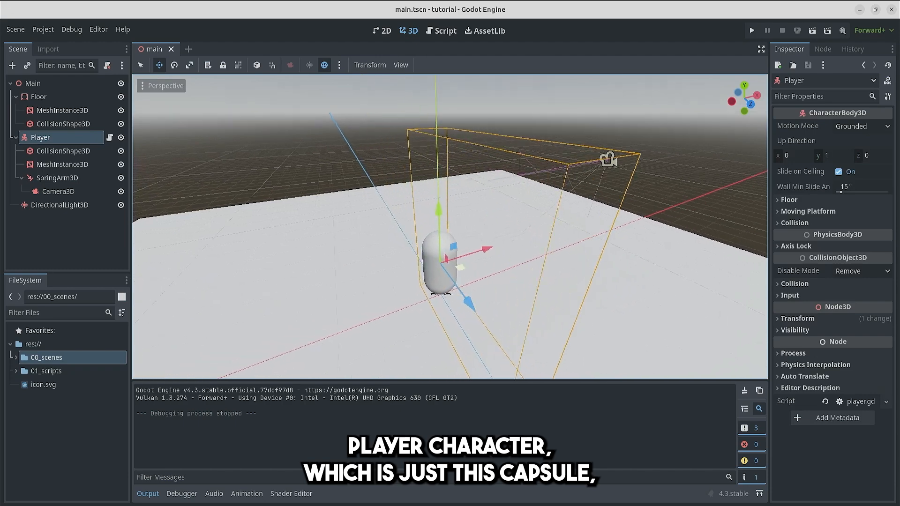
Step: Review the player's movement script and test-run the project, closing the game window when done
key("w")
left_click(439, 29)
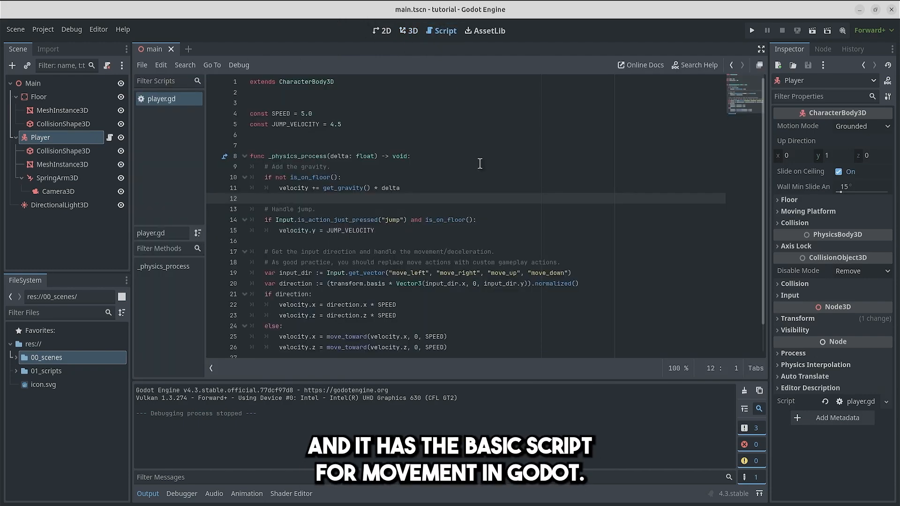
scroll(493, 312, "down", 1)
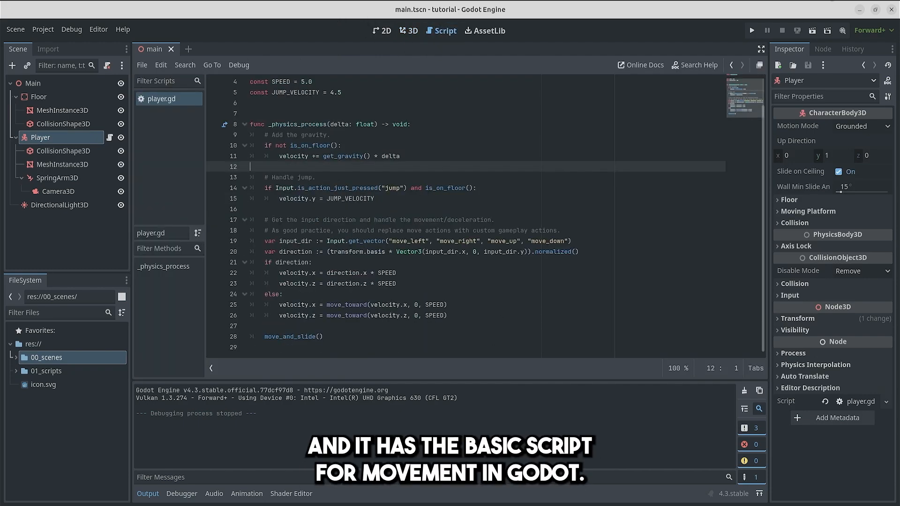
left_click(751, 31)
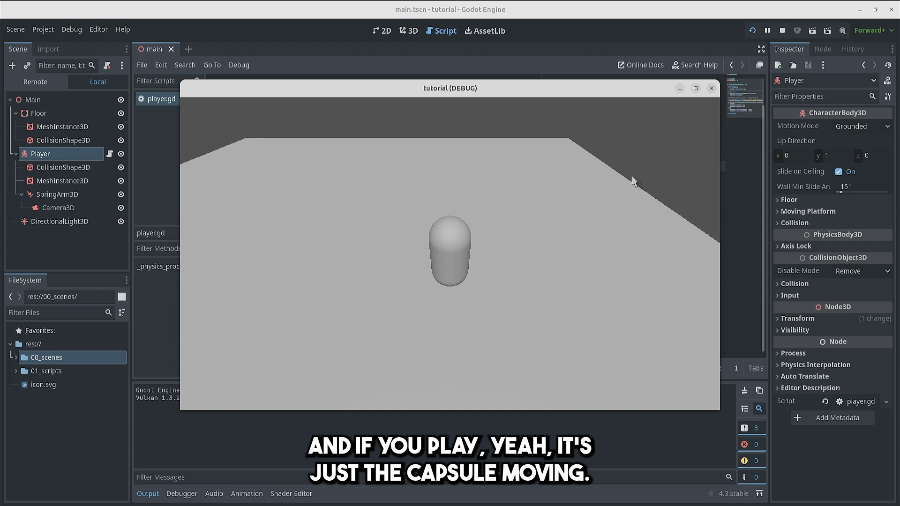
left_click(711, 88)
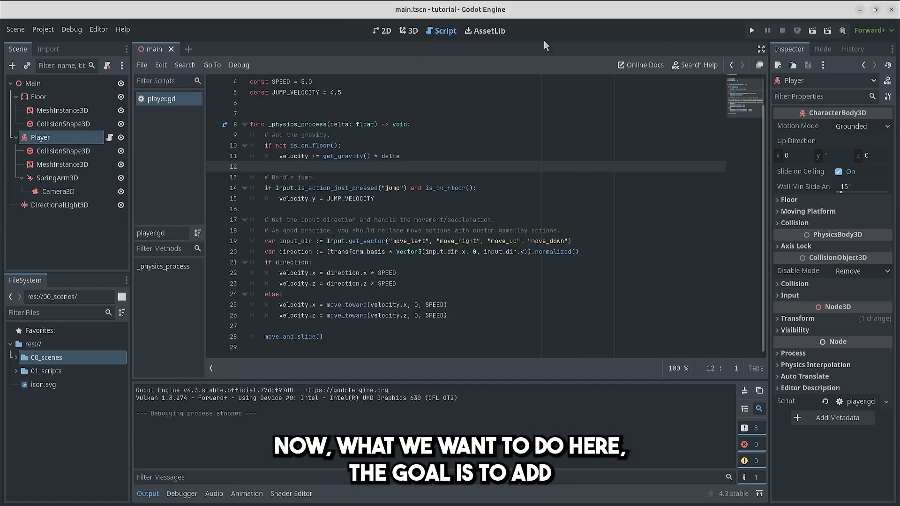
Step: Examine the player capsule and its camera from several angles in the 3D workspace
left_click(382, 31)
left_click(408, 30)
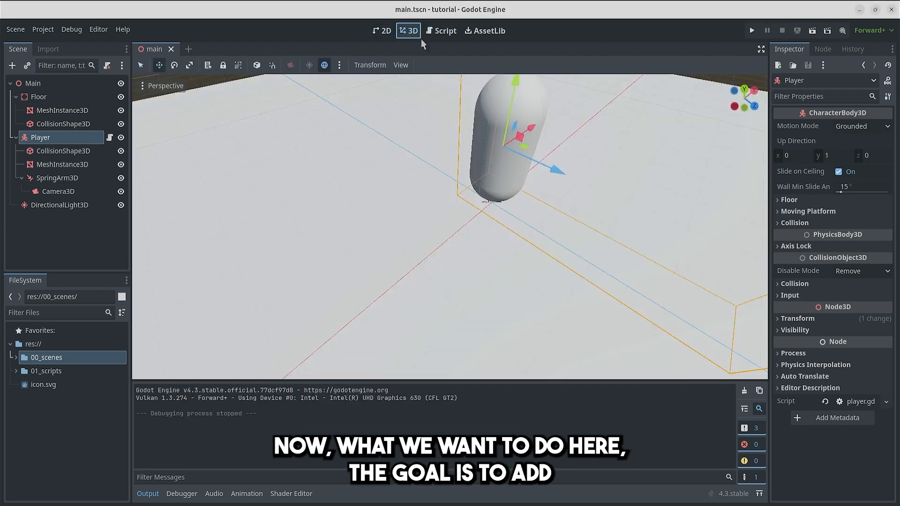
key("s")
right_click_drag(486, 149, 469, 117)
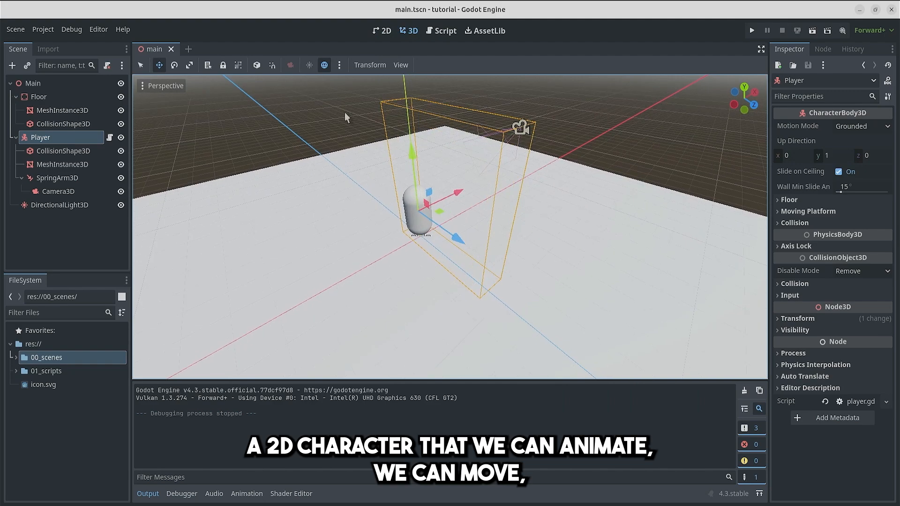
right_click_drag(414, 152, 403, 141)
key("w")
right_click_drag(422, 188, 431, 221)
key("a")
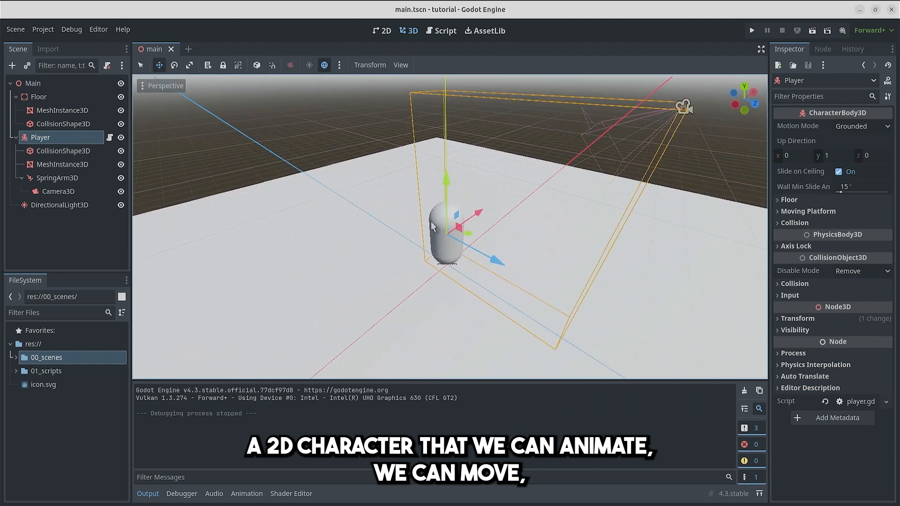
key("d")
right_click_drag(394, 263, 381, 265)
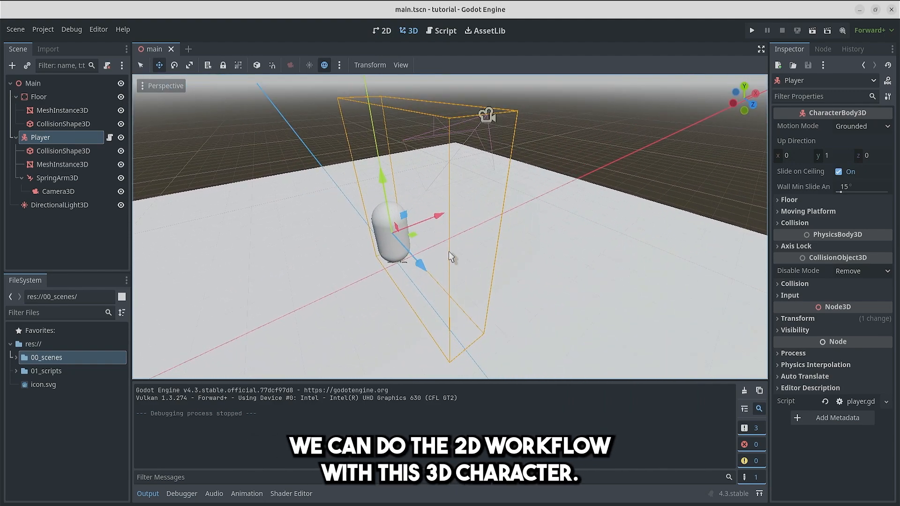
key("f")
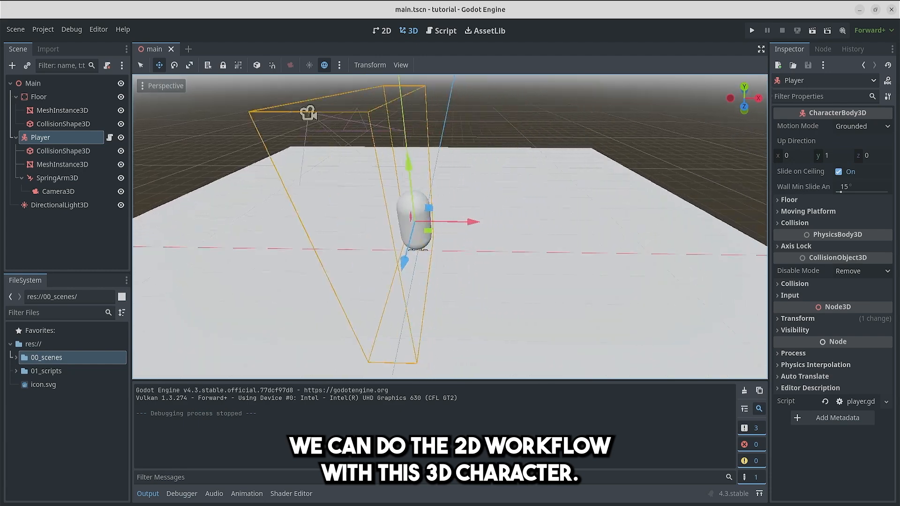
Step: Save the Player branch as its own scene, player.tscn, in the 00_scenes folder
left_click_drag(49, 136, 45, 357)
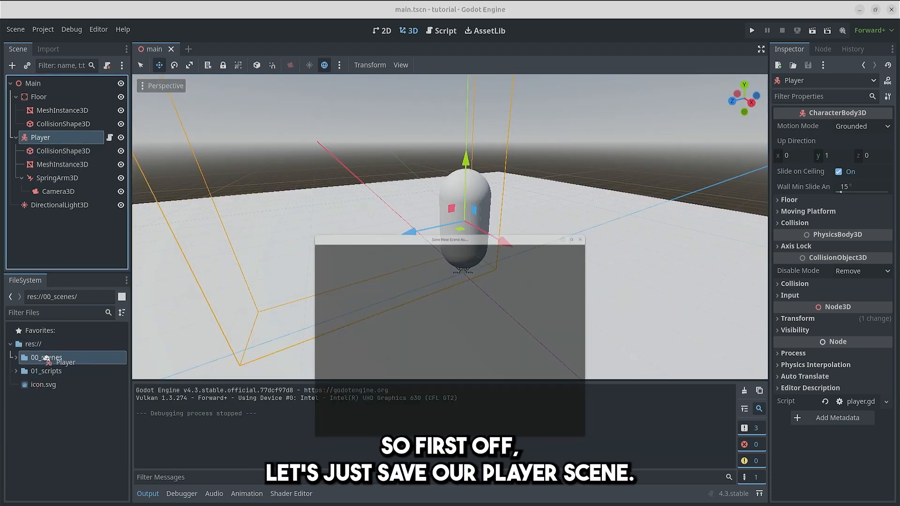
left_click(539, 402)
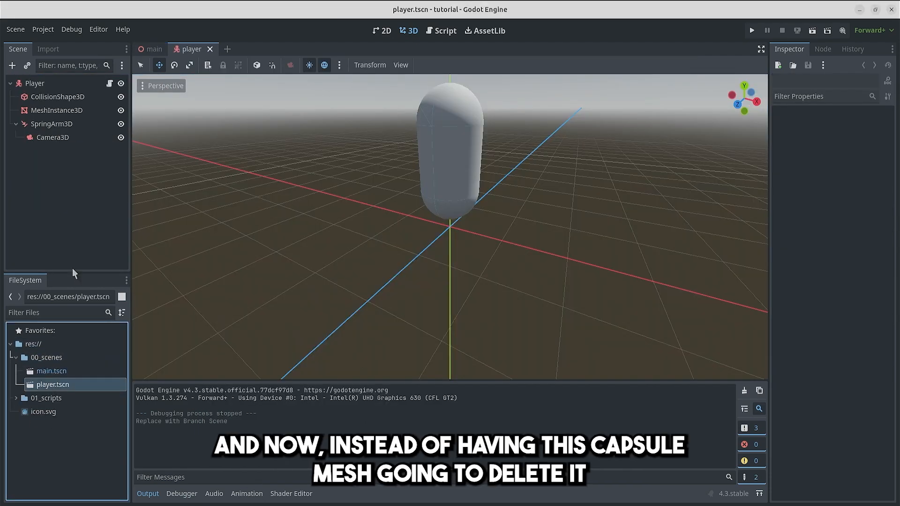
Step: Delete the capsule's MeshInstance3D node from the player scene
right_click_drag(417, 206, 425, 209)
key("s")
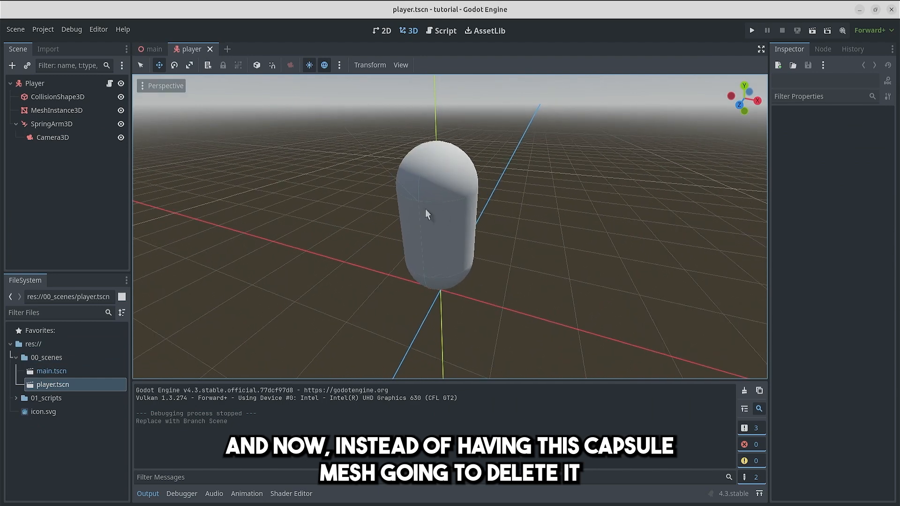
left_click(462, 221)
key("Delete")
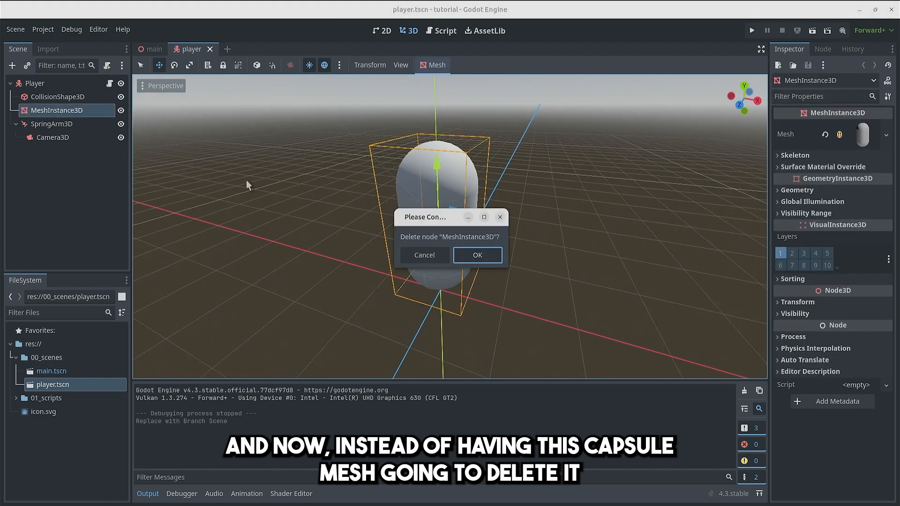
left_click(477, 256)
Step: Add a Sprite3D node as a child of Player and save the scene
left_click(47, 84)
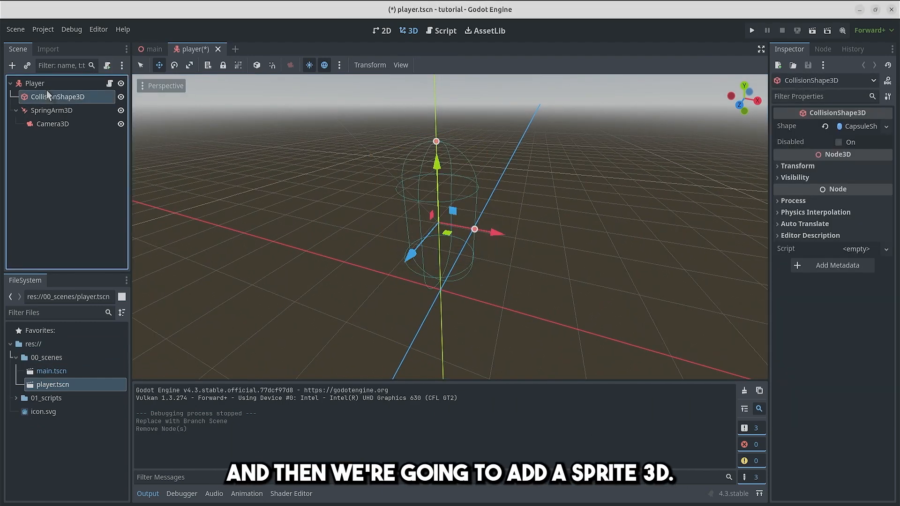
right_click(46, 85)
left_click(75, 111)
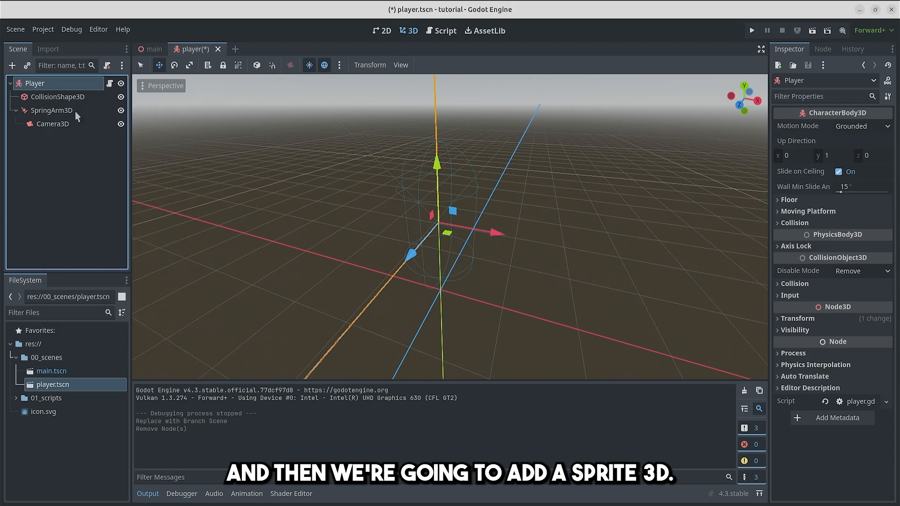
type("spri")
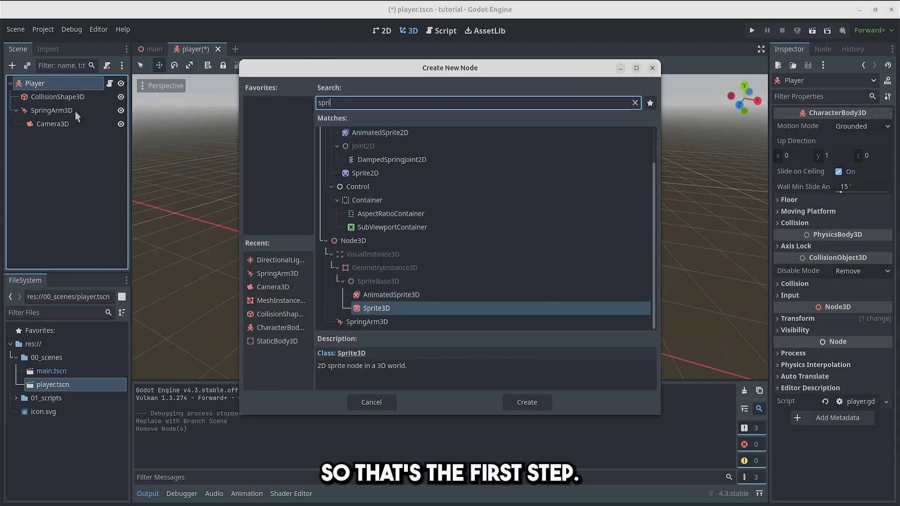
key("Return")
key("ctrl+s")
Step: Assign a new GradientTexture2D as the Sprite3D's texture
left_click(852, 126)
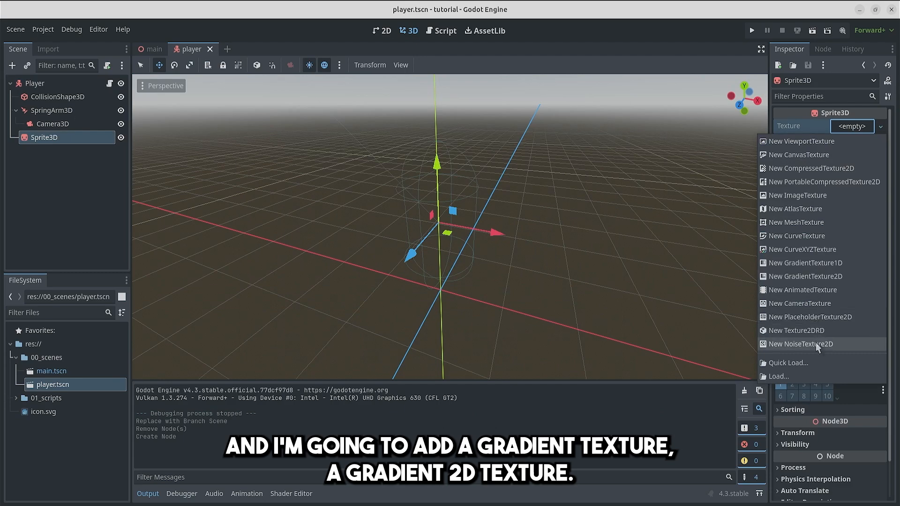
left_click(805, 276)
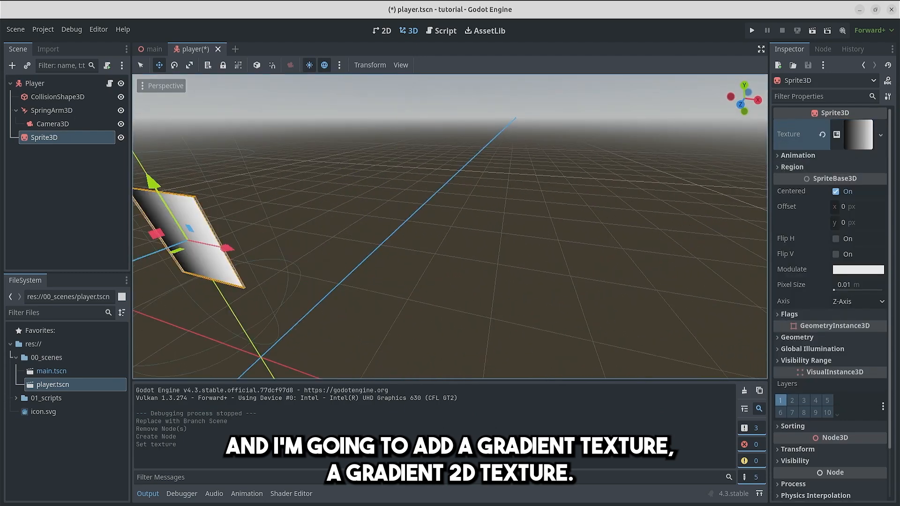
middle_click_drag(225, 187, 509, 161, "shift")
Step: Set the gradient texture's width and height to 100 px each and save the scene
left_click(837, 135)
middle_click_drag(406, 267, 448, 258)
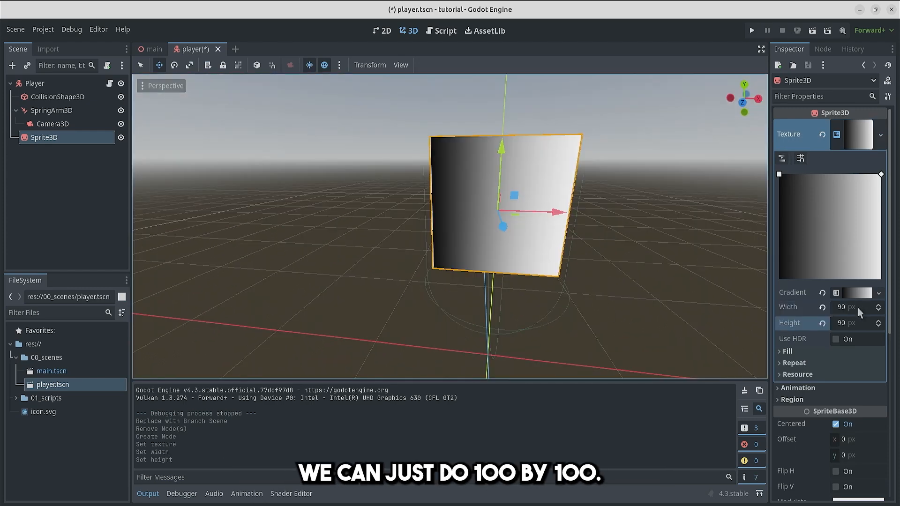
left_click(857, 307)
type("100")
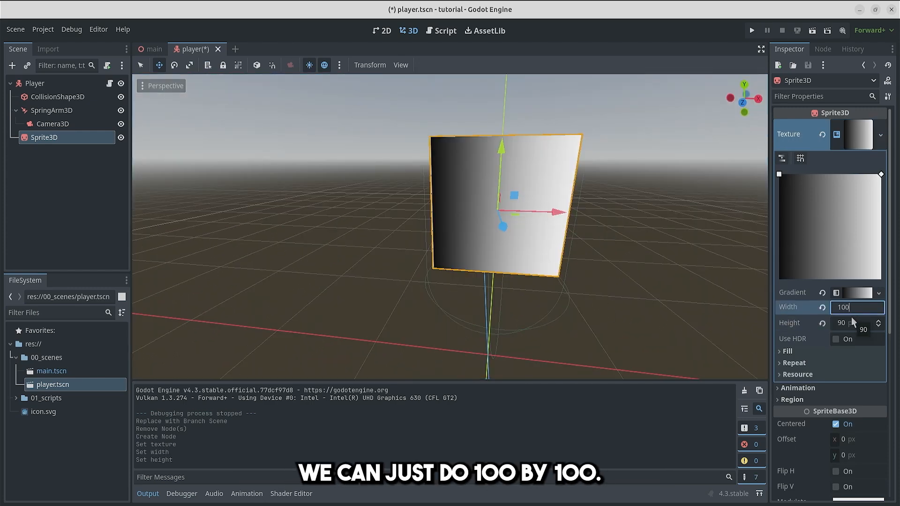
left_click(851, 318)
type("100")
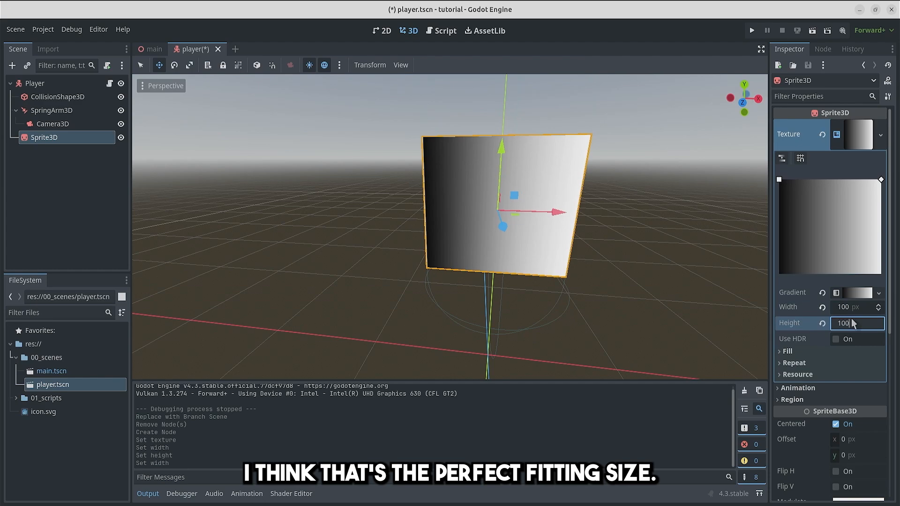
key("Return")
key("ctrl+s")
Step: Examine how the SpringArm3D and its camera are angled relative to the sprite
middle_click_drag(460, 175, 468, 193)
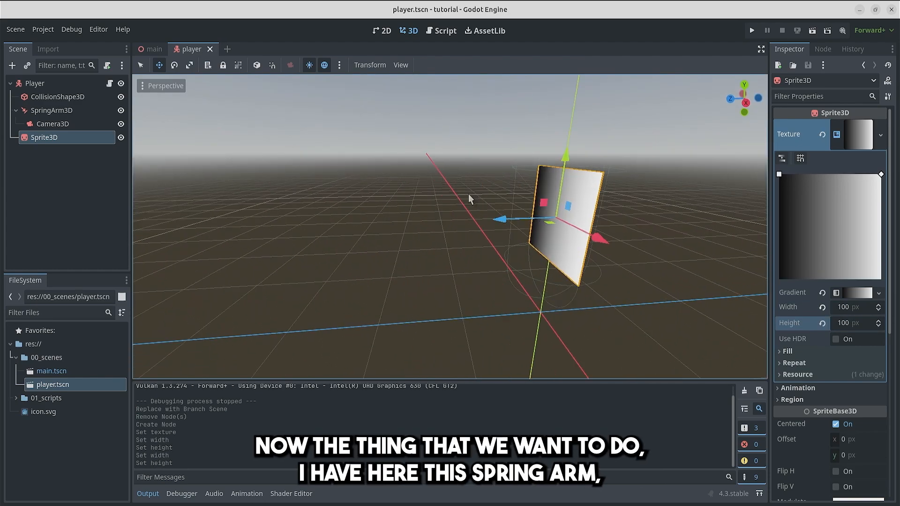
left_click(60, 112)
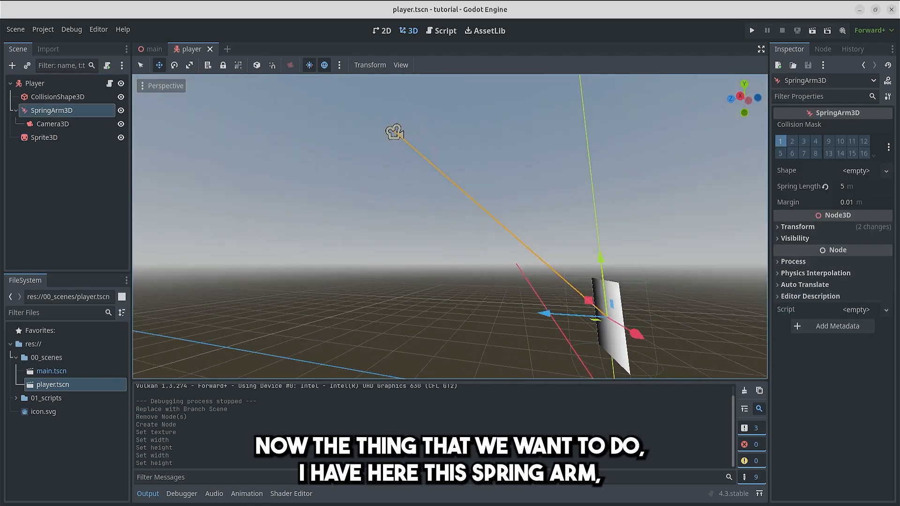
key("w")
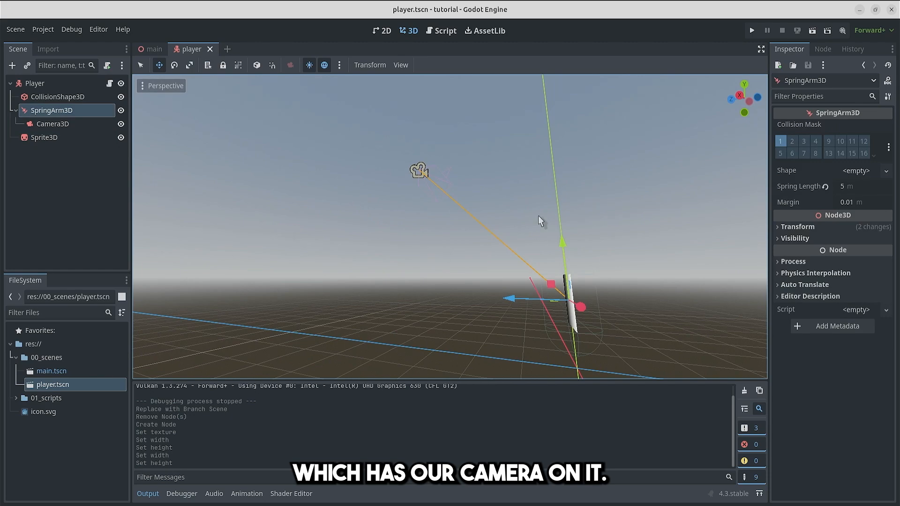
key("w")
right_click_drag(538, 216, 572, 242)
key("s")
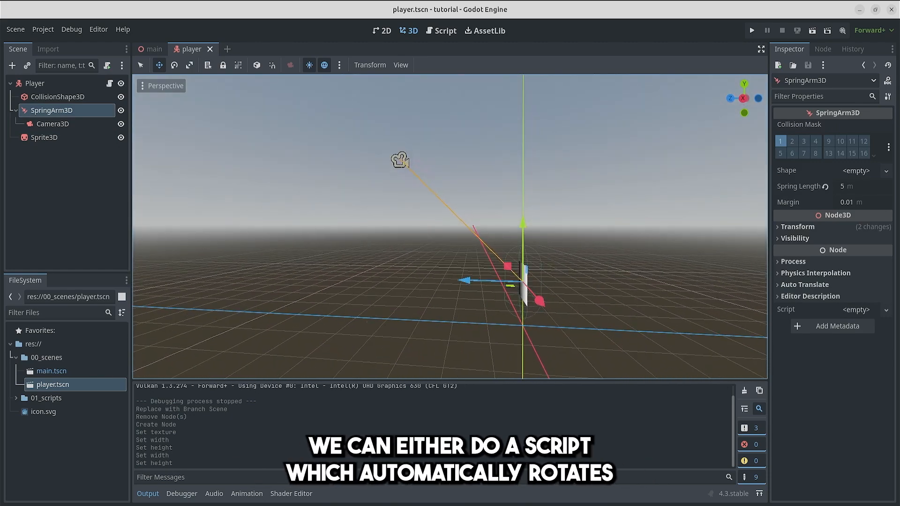
key("w")
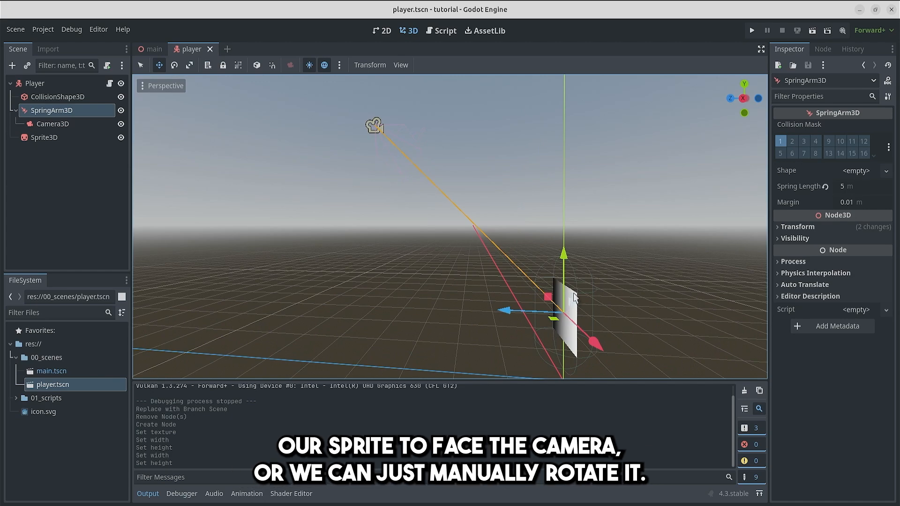
right_click_drag(569, 282, 594, 302)
key("s")
key("a")
right_click_drag(437, 154, 440, 195)
key("w")
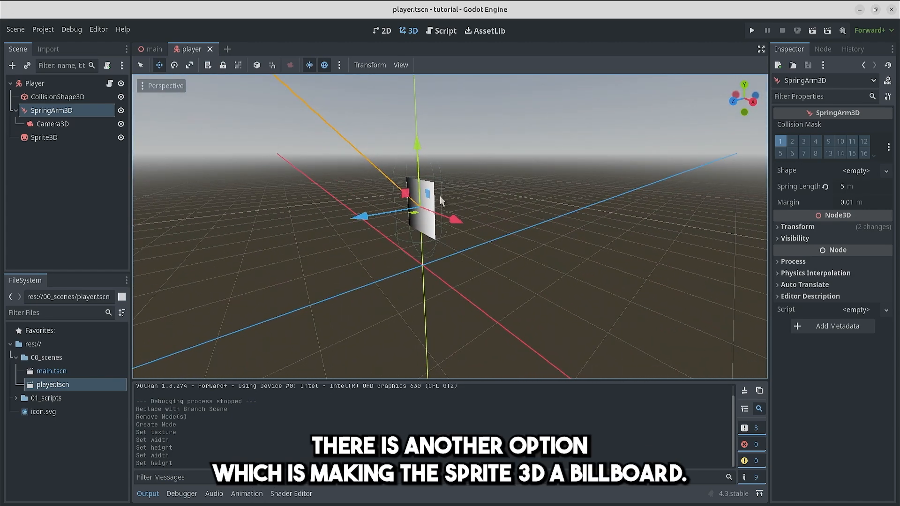
Step: Inspect the Sprite3D's orientation from several angles
left_click(80, 135)
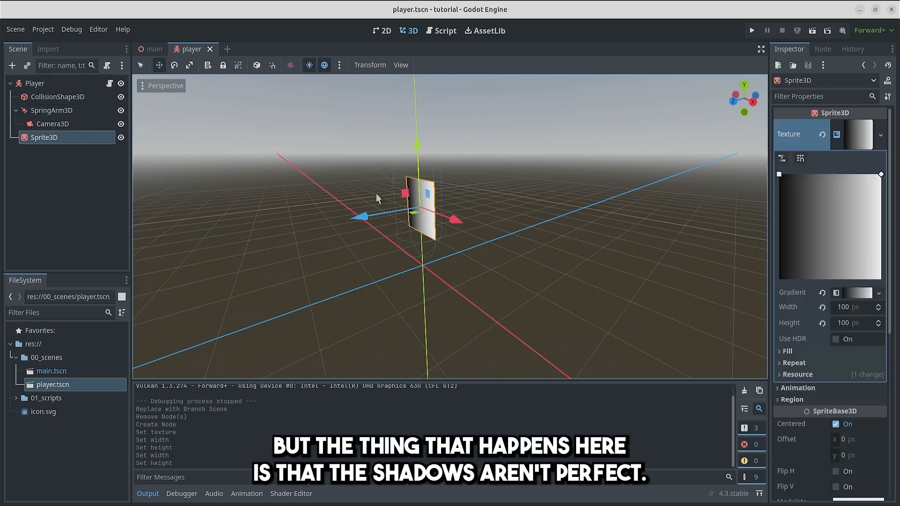
key("w")
right_click_drag(376, 193, 437, 174)
key("a")
key("s")
key("w")
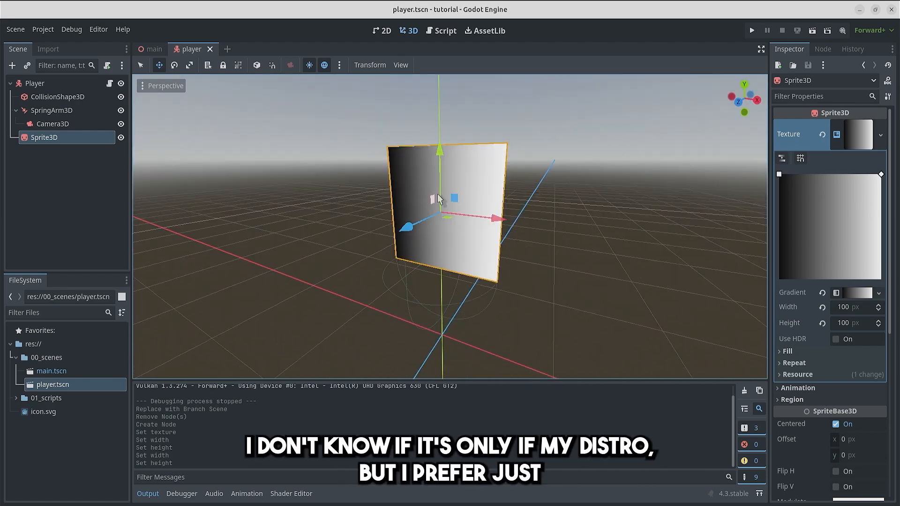
mouse_move(438, 199)
middle_mouse_down()
mouse_move(413, 202)
mouse_move(446, 208)
middle_mouse_up()
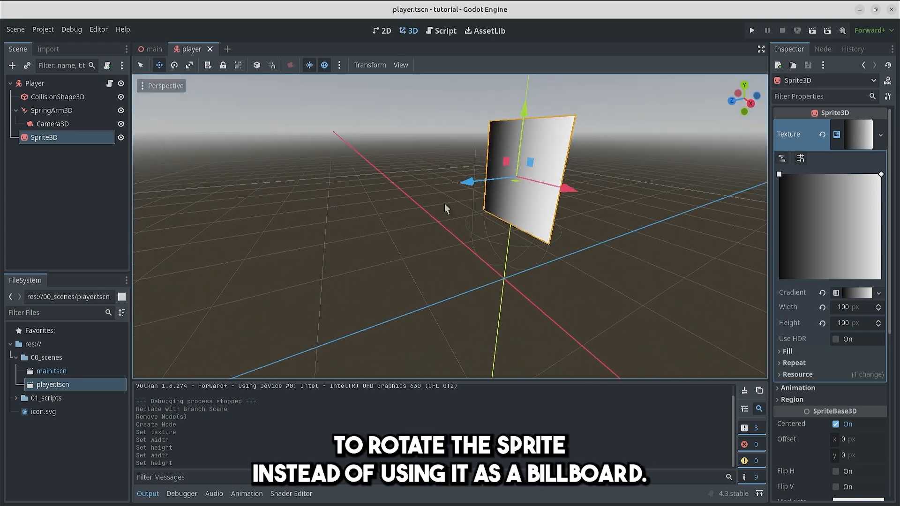
Step: Set the SpringArm3D's X rotation to -45°
right_click_drag(444, 204, 470, 184)
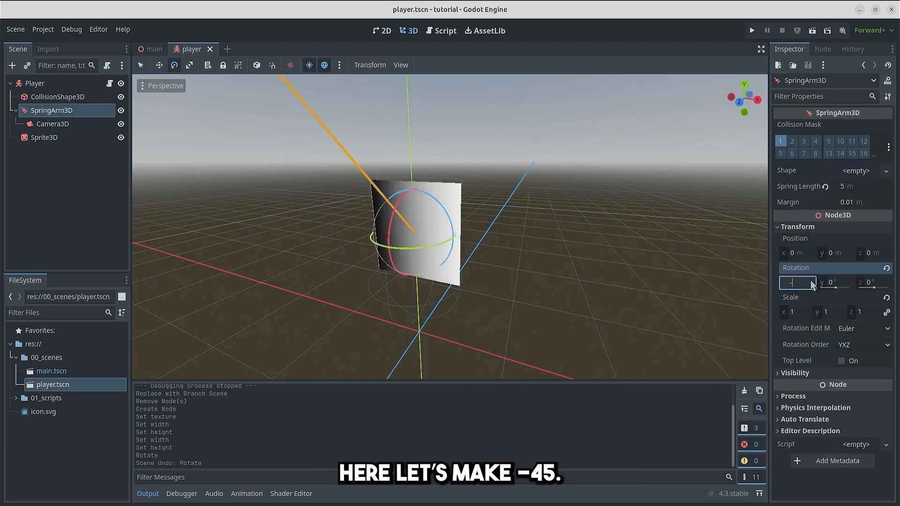
type("44.1")
key("Return")
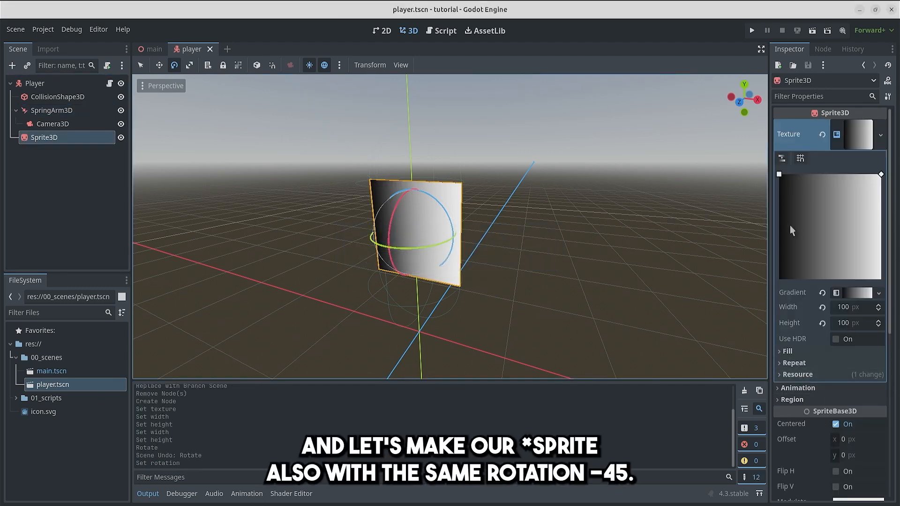
Step: Set the Sprite3D's X rotation to -45° and save the player scene
scroll(829, 328, "down", 5)
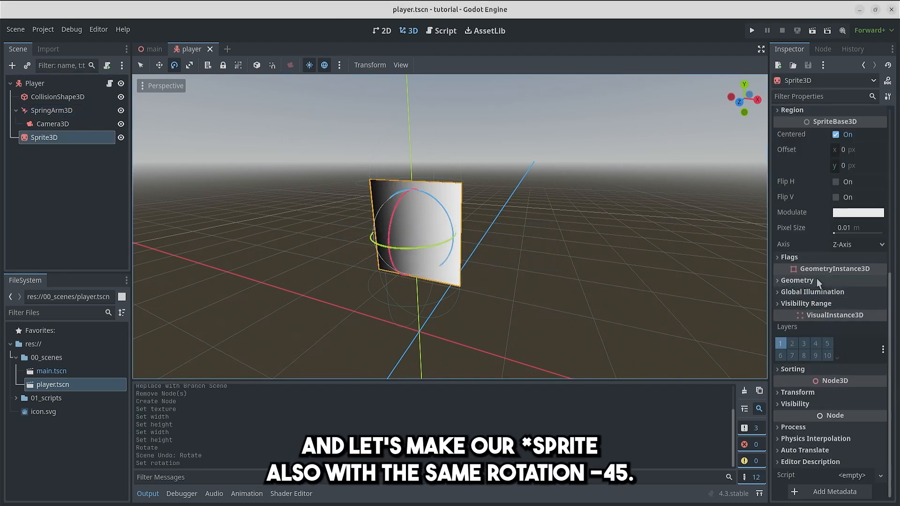
left_click(798, 392)
left_click(796, 313)
type("-45")
key("Return")
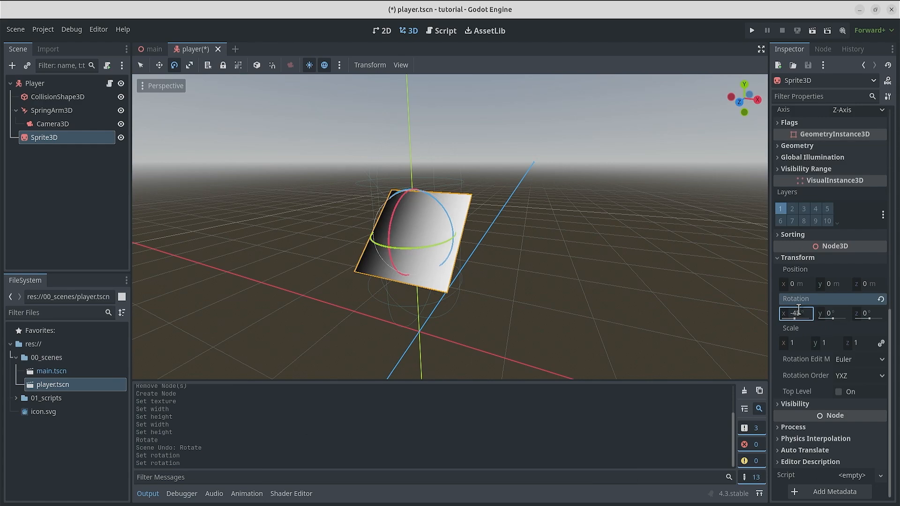
key("ctrl+s")
mouse_move(510, 160)
right_mouse_down()
mouse_move(494, 175)
mouse_move(513, 163)
right_mouse_up()
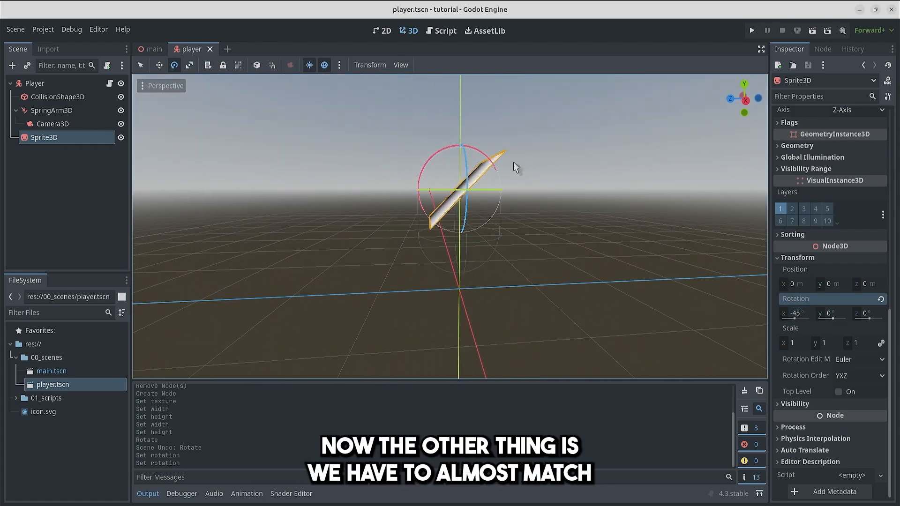
Step: Lower the Sprite3D along the Y axis to about -0.644 m, save the player scene and test-run the game
left_click(747, 103)
scroll(389, 175, "up", 4)
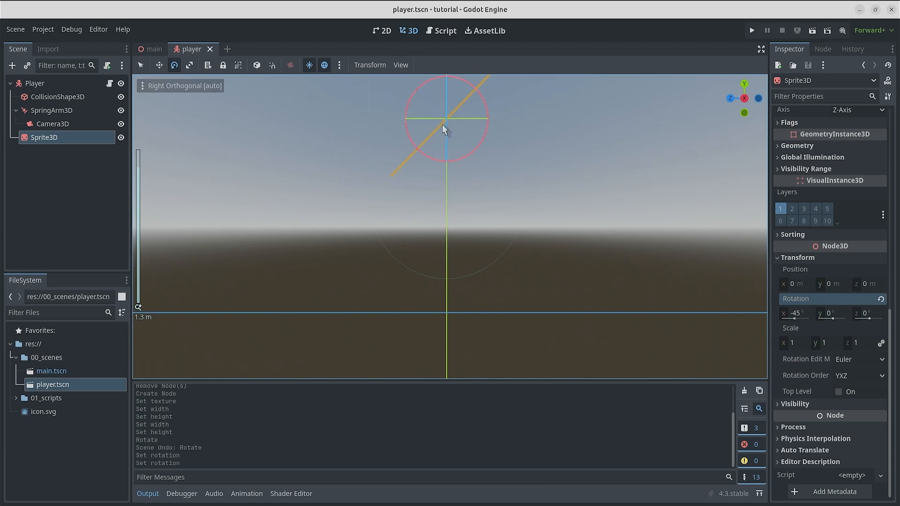
scroll(392, 184, "down", 1)
key("w")
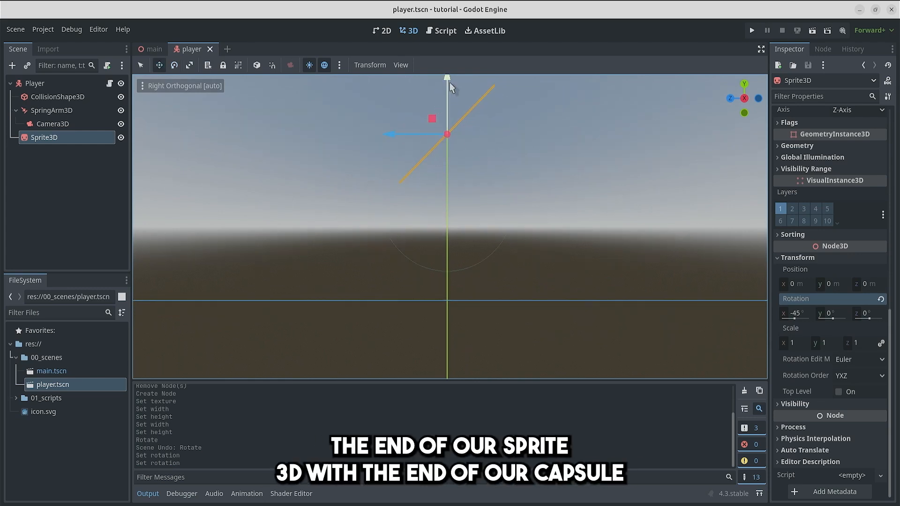
left_click_drag(449, 83, 447, 175)
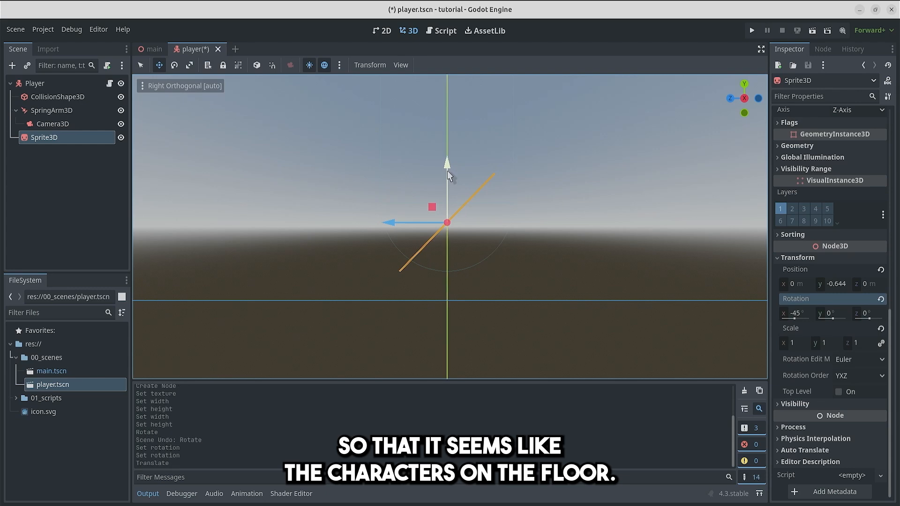
key("ctrl+s")
left_click(753, 32)
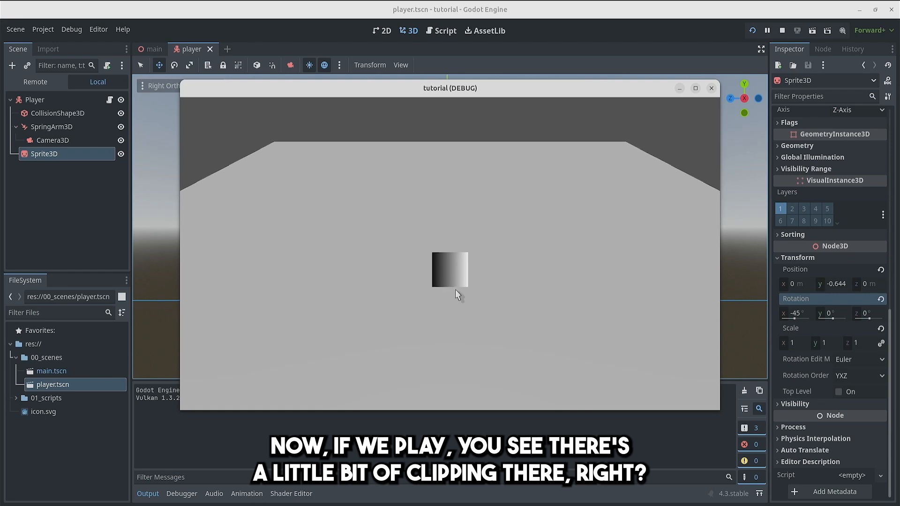
left_click(712, 88)
Step: Raise the Sprite3D to about -0.57 m on the Y axis and test-run the game again
left_click_drag(443, 168, 445, 157)
key("F5")
left_click(710, 86)
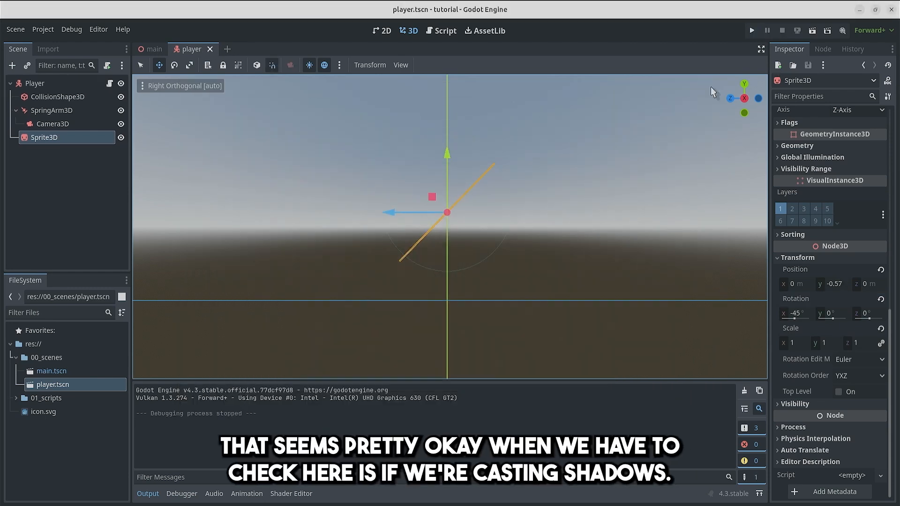
Step: Search the Sprite3D's properties for "cast" and open the matching Geometry settings
scroll(800, 193, "up", 5)
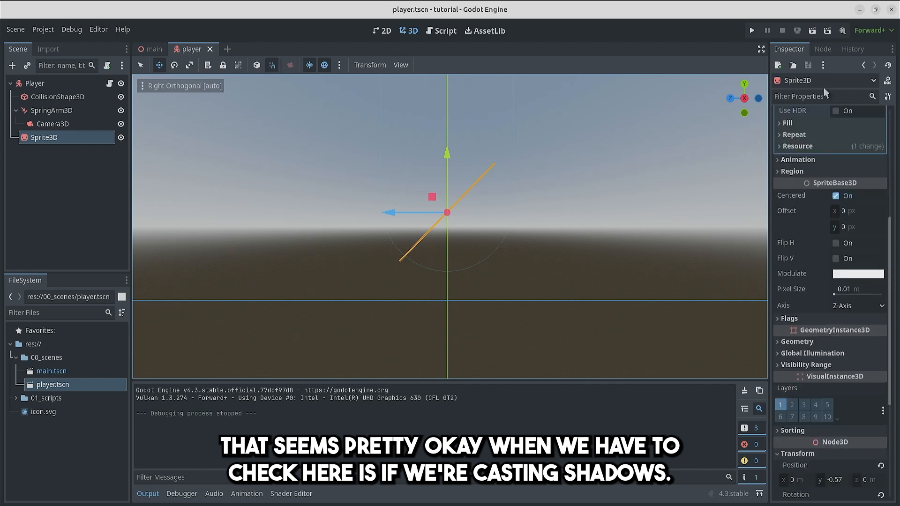
left_click(817, 96)
type("cast")
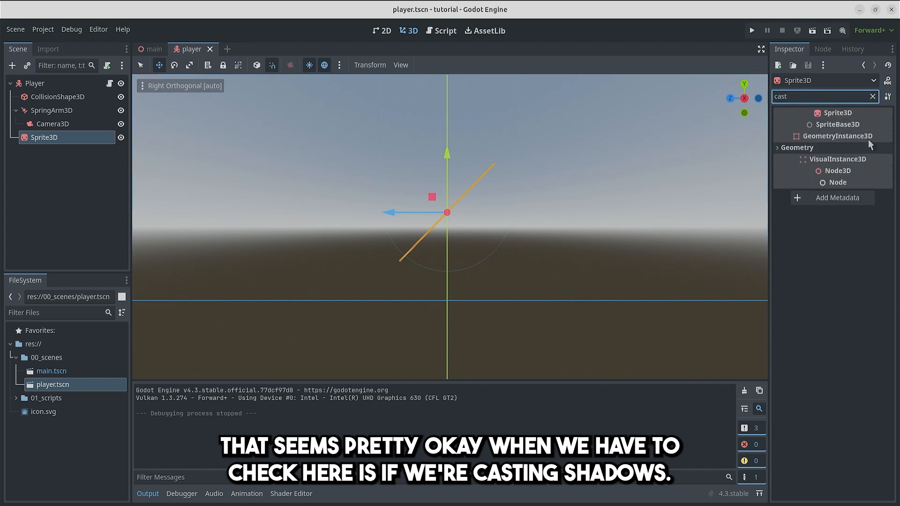
left_click(826, 147)
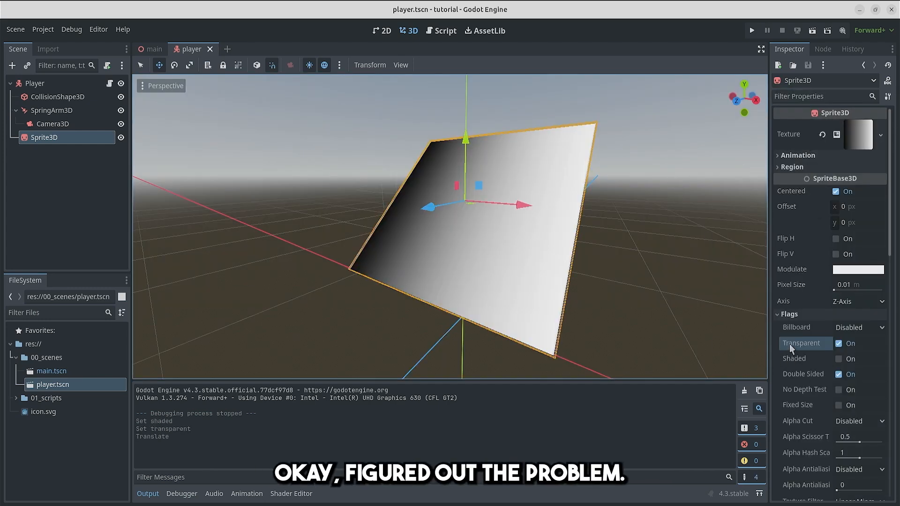
Step: Turn off the Sprite3D's Transparent flag and check the sprite from different angles
left_click(840, 344)
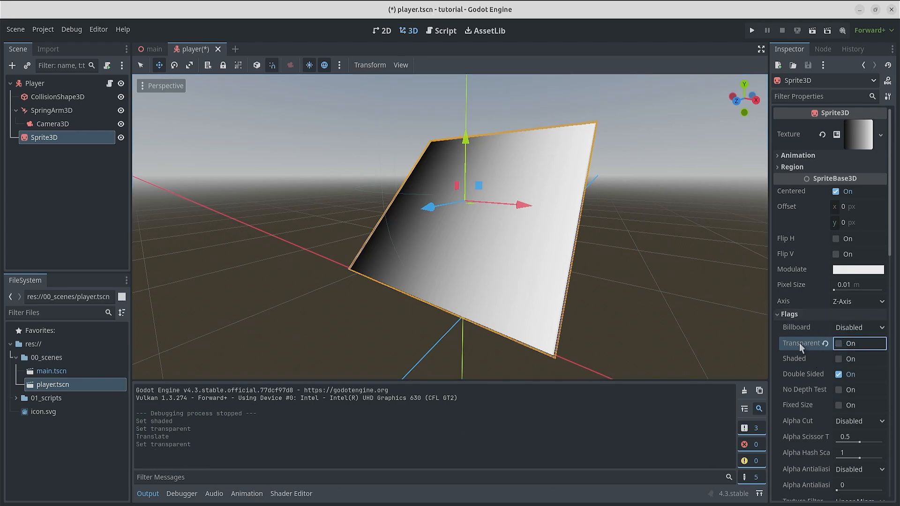
scroll(602, 207, "down", 2)
middle_click_drag(602, 203, 558, 225)
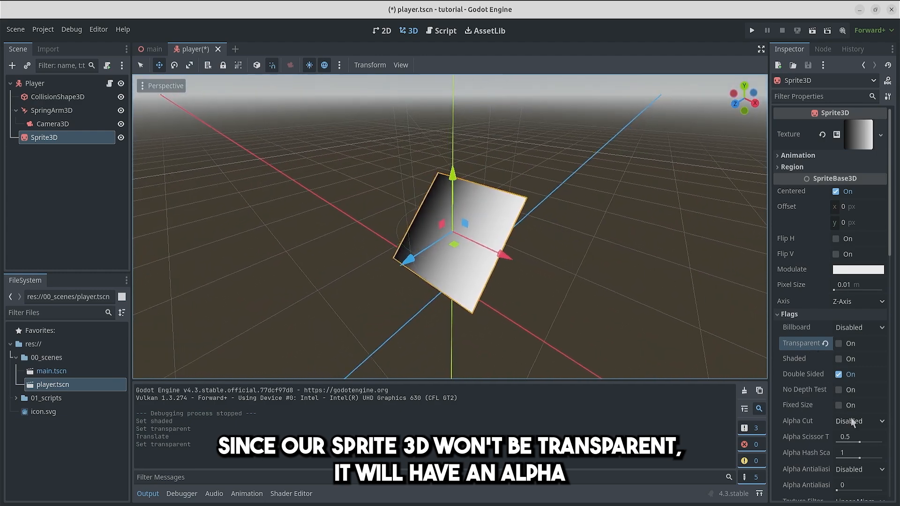
middle_click_drag(621, 241, 519, 177)
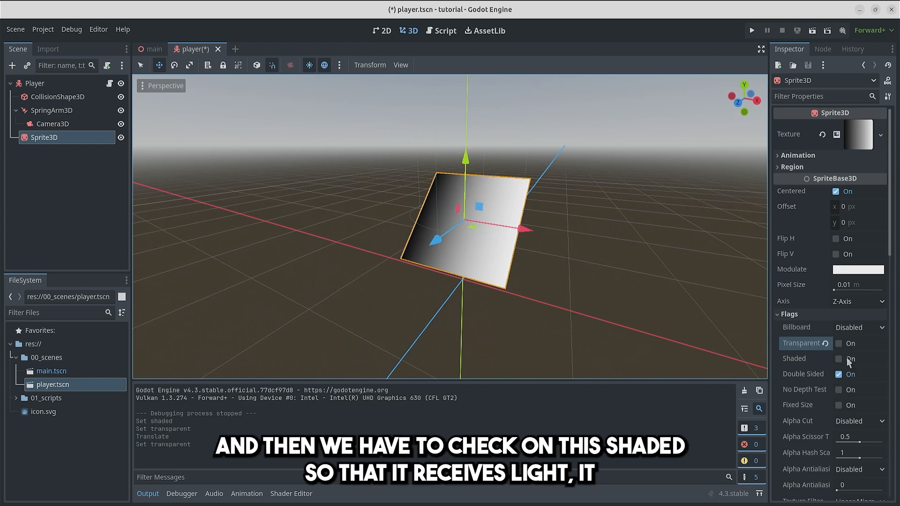
Step: Turn on the Sprite3D's Shaded flag, save the player scene and test-run the game to check the shadow
left_click(842, 359)
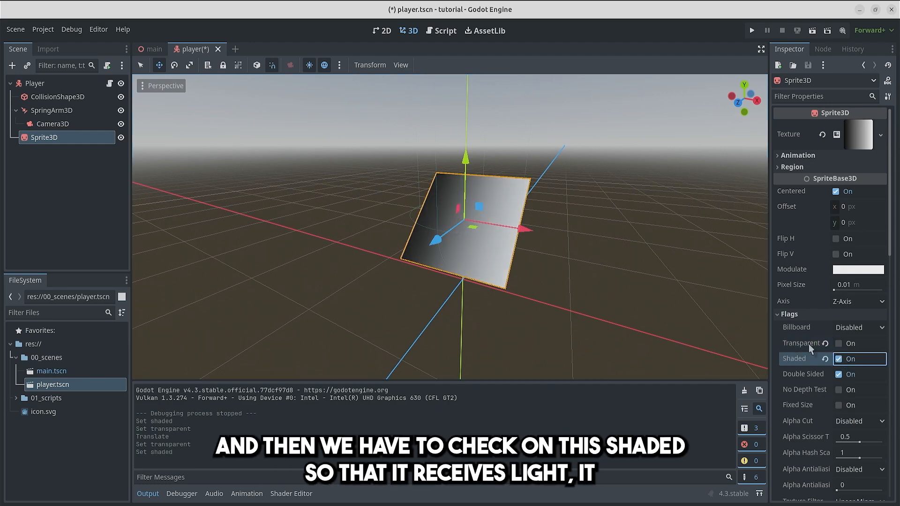
key("ctrl+s")
middle_click_drag(613, 139, 591, 134)
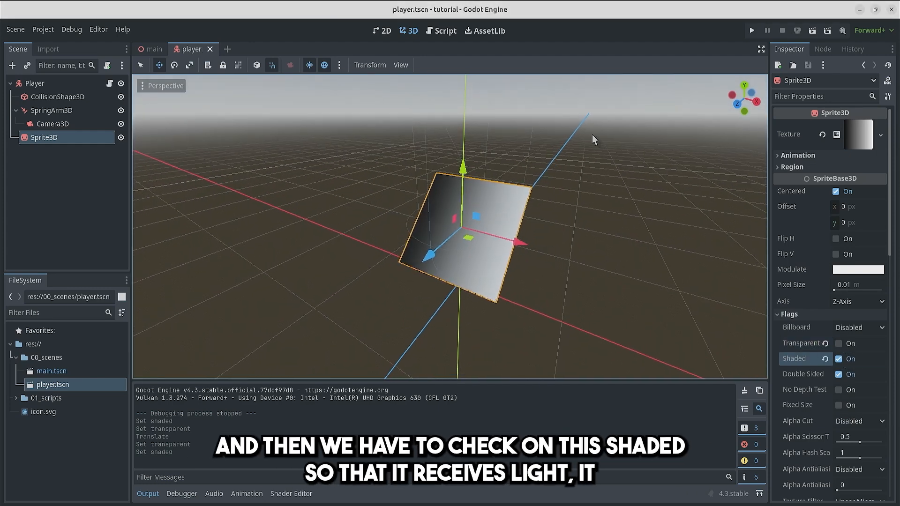
left_click(750, 35)
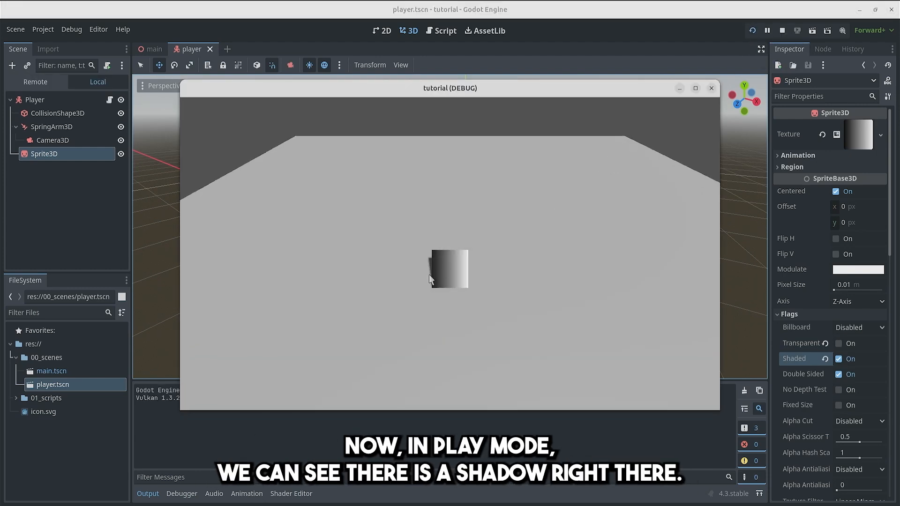
left_click(711, 88)
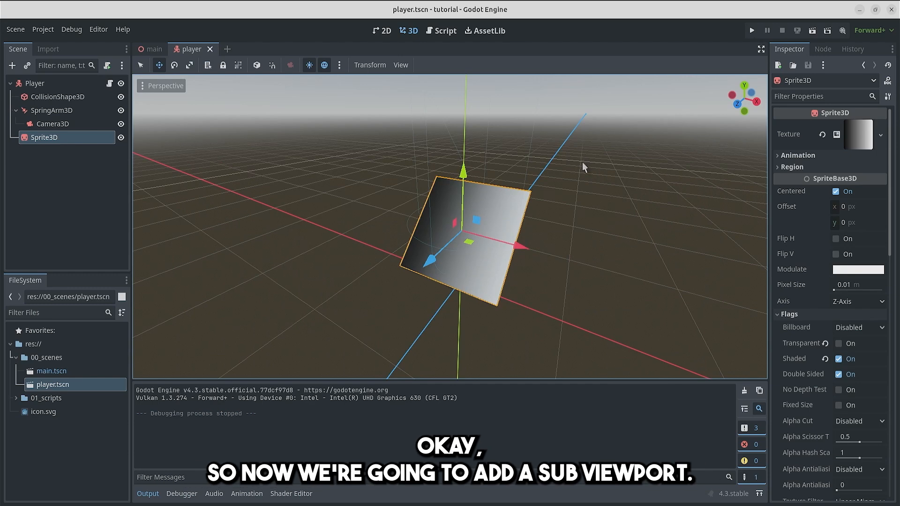
Step: Add a SubViewport node as a child of the Player root
right_click(34, 83)
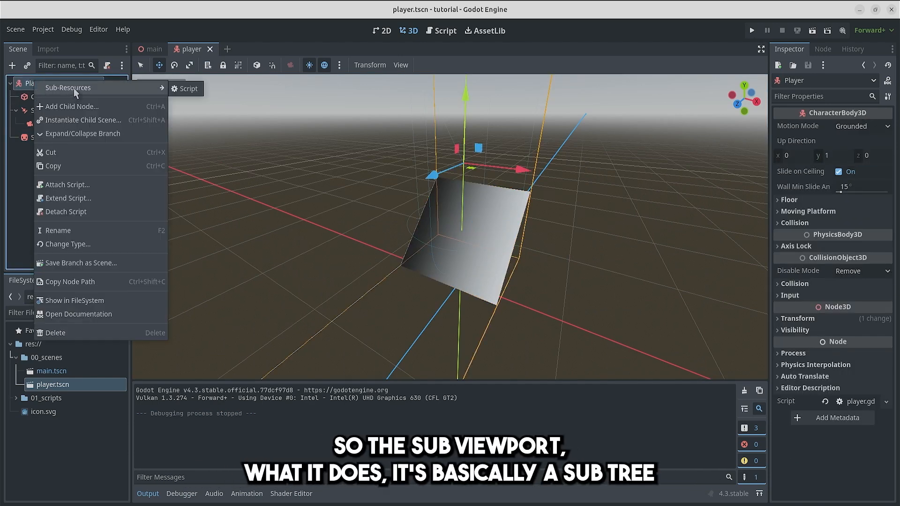
left_click(76, 100)
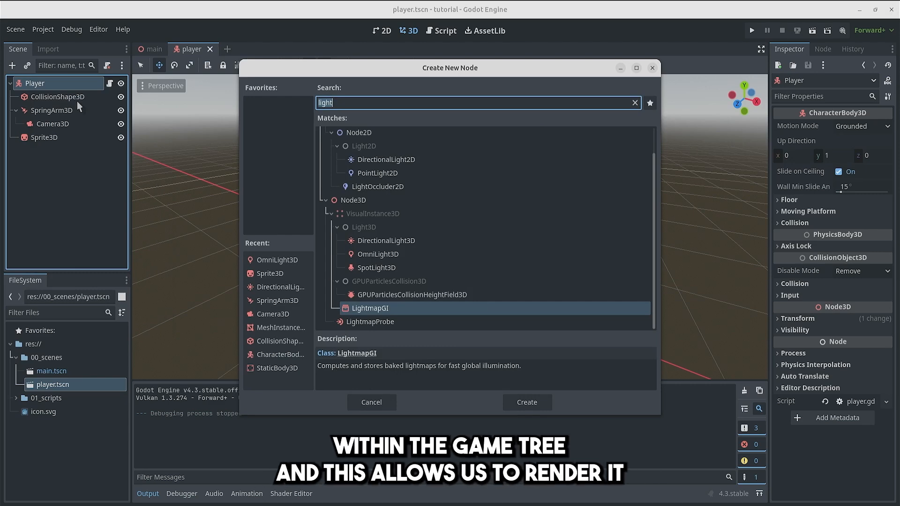
type("subviewp")
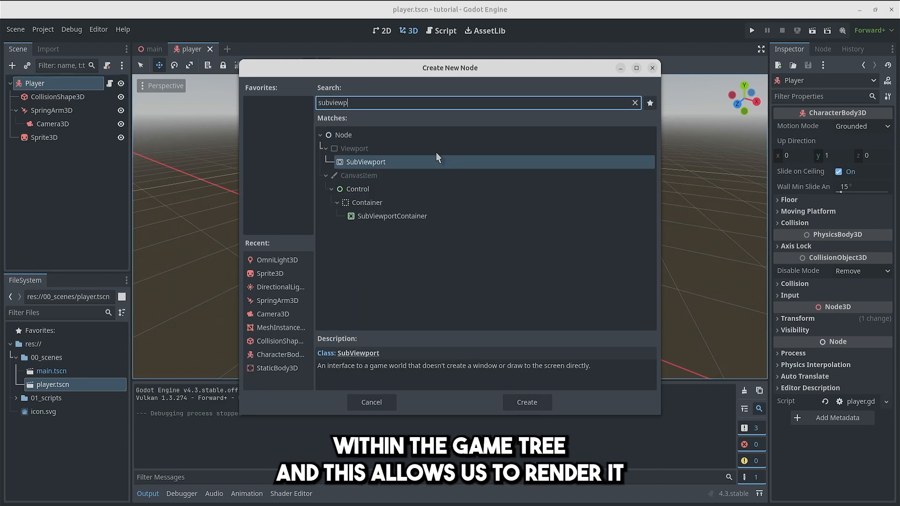
double_click(434, 162)
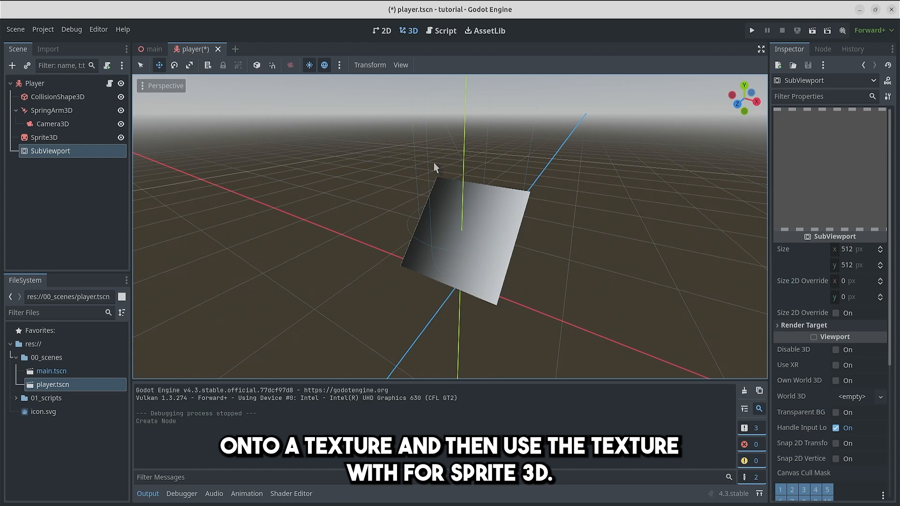
Step: Add a Node2D as a child of the SubViewport
right_click(94, 157)
left_click(94, 159)
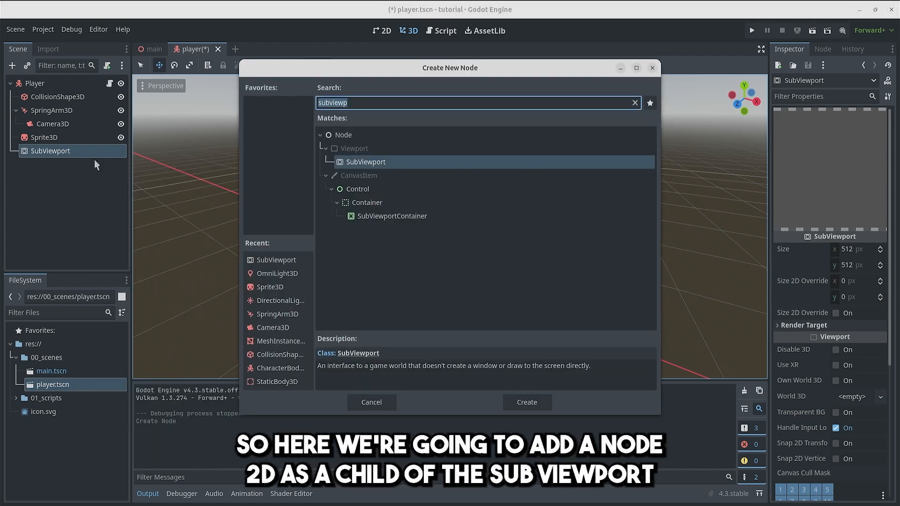
type("node23")
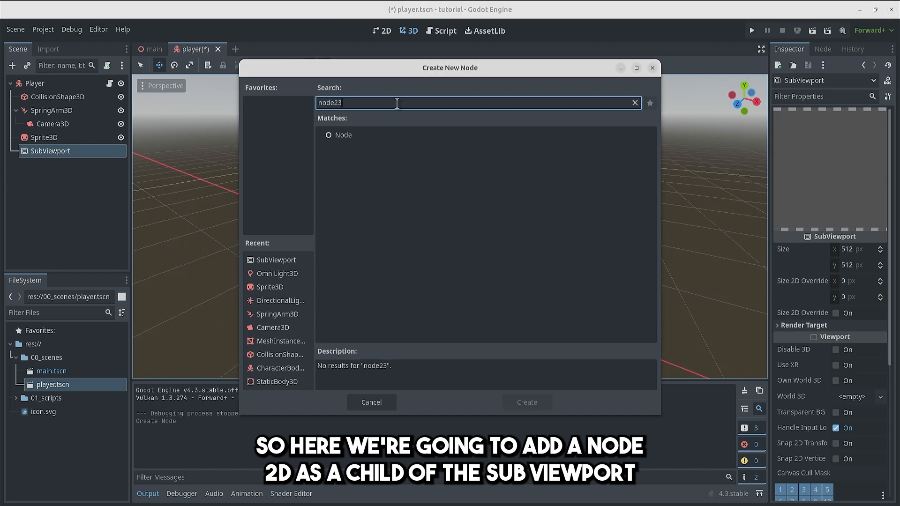
key("BackSpace")
key("Return")
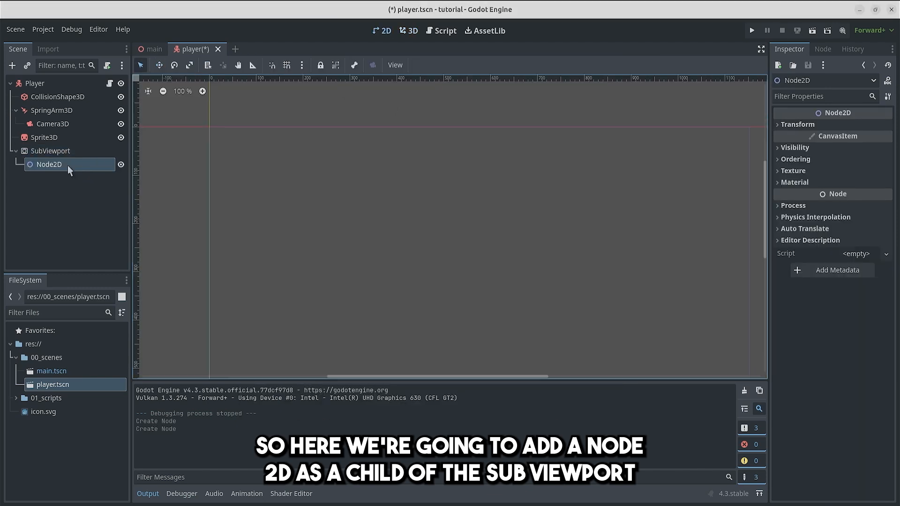
Step: Rename the Node2D to 2DModel and save it as a separate scene, 2d_model.tscn, in the 00_scenes folder
double_click(67, 165)
type("2")
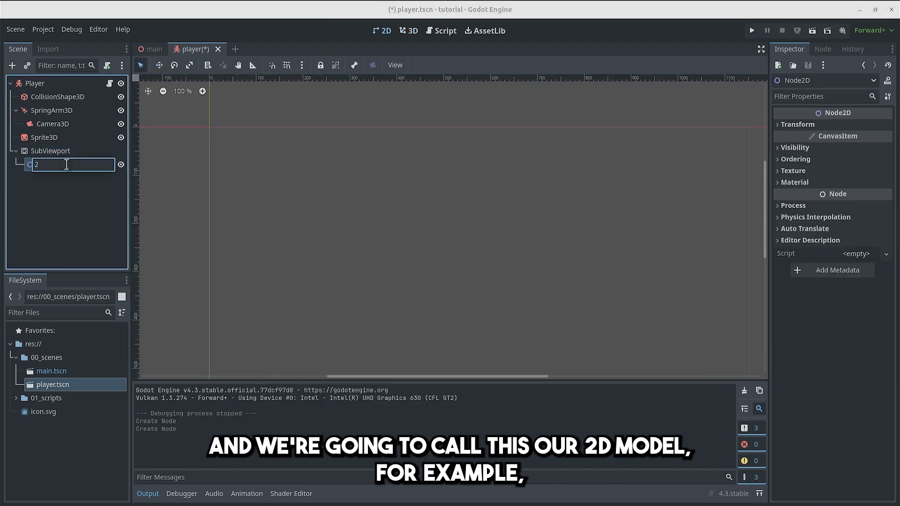
key("Return")
key("ctrl+s")
left_click_drag(66, 165, 37, 360)
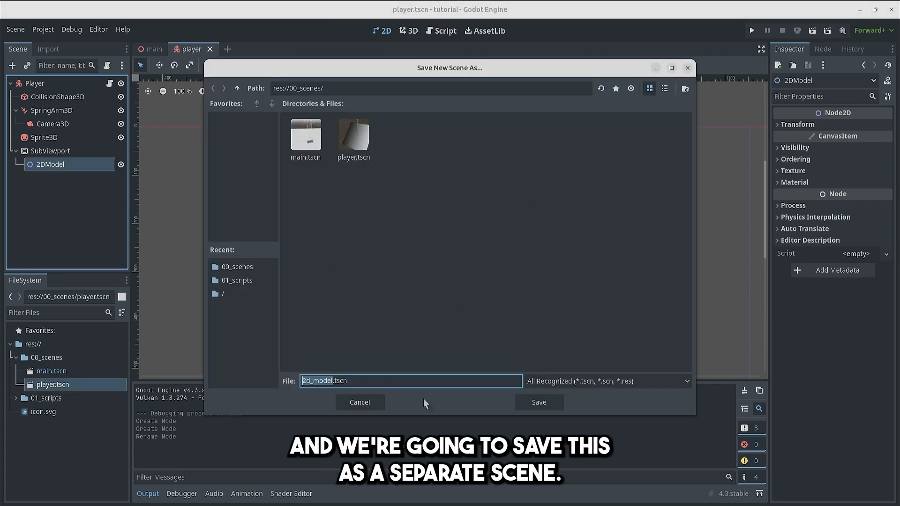
left_click(540, 403)
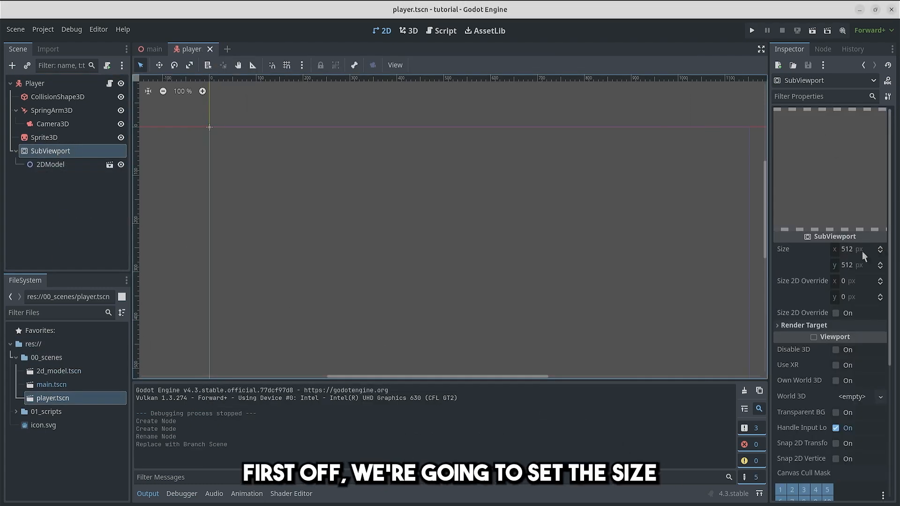
Step: Set the SubViewport's size to 100 by 100 px
left_click(859, 252)
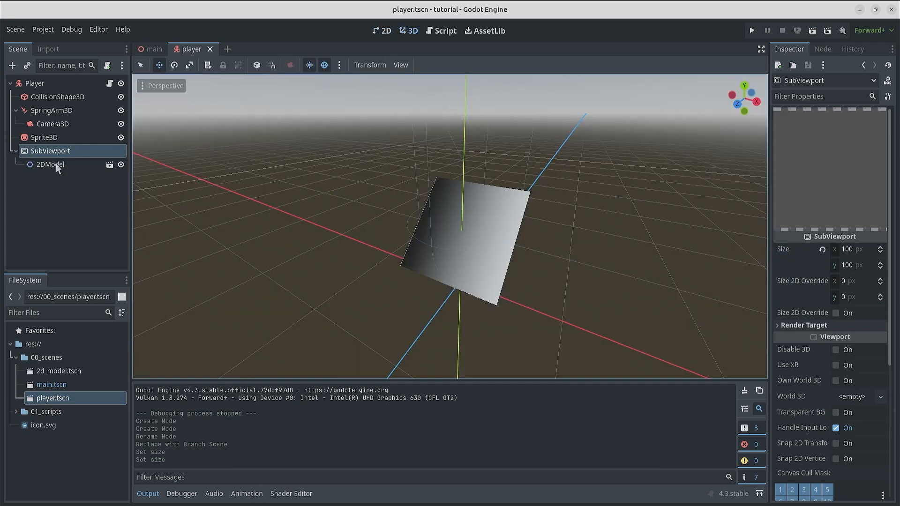
Step: Open the 2DModel scene and add a ReferenceRect as a child of its root node
left_click(55, 163)
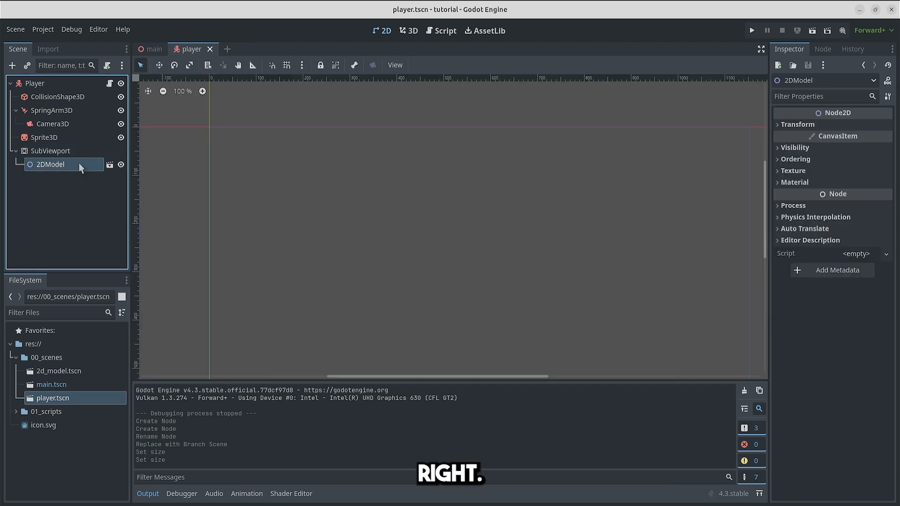
left_click(109, 165)
right_click(77, 83)
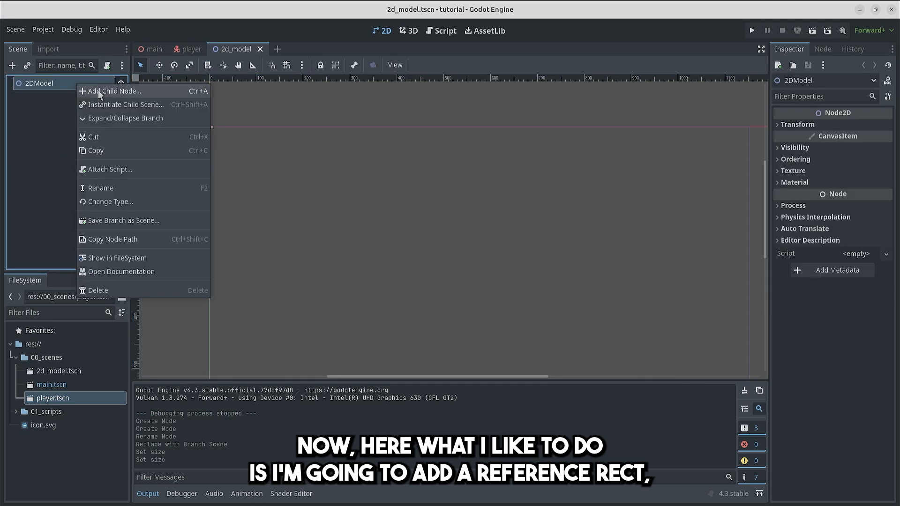
left_click(97, 90)
type("re")
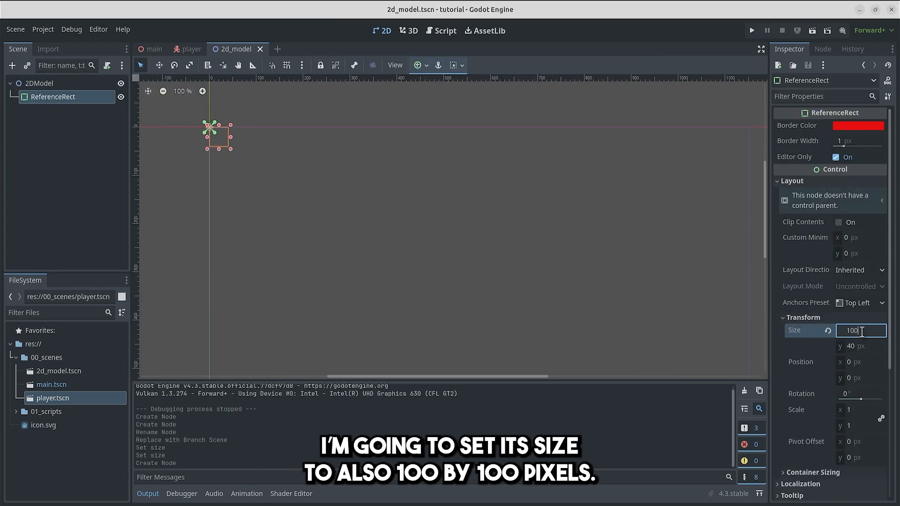
key("Return")
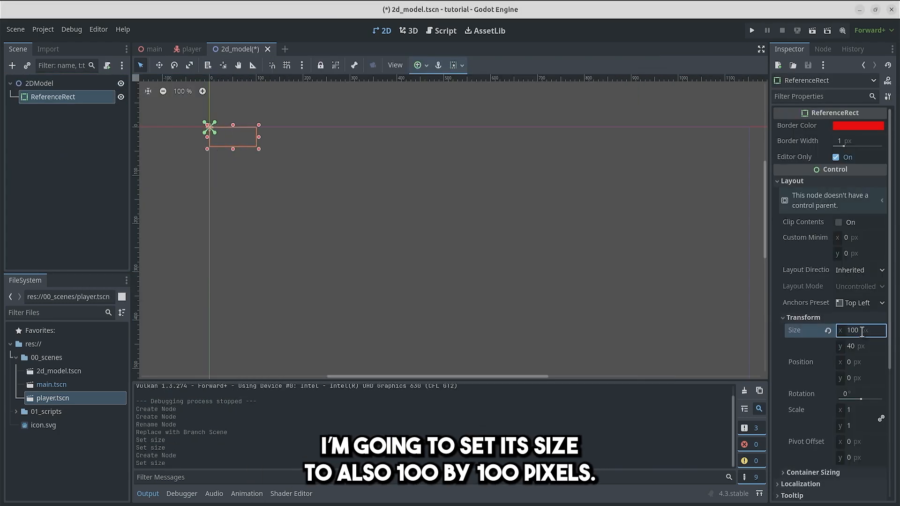
Step: Set the ReferenceRect's size to 100 by 100 px and its border width to 5 px, and save the scene
type("100")
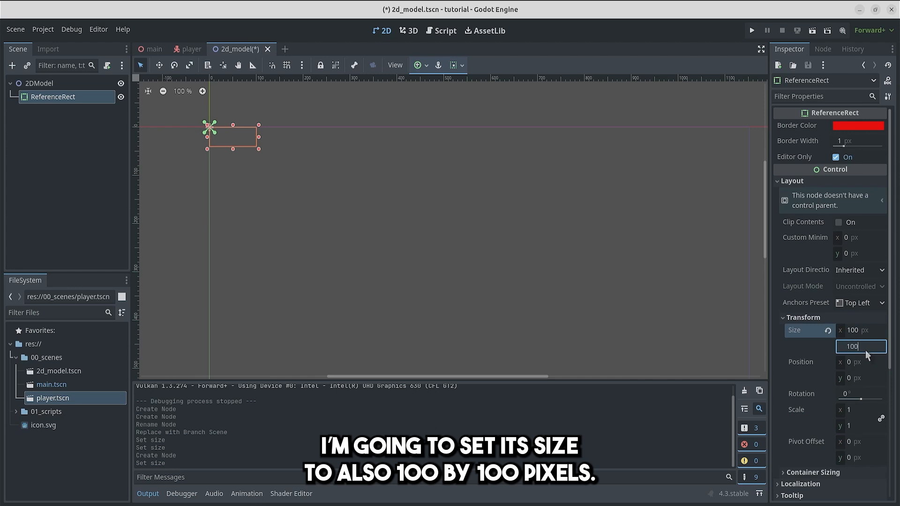
key("Return")
left_click(851, 138)
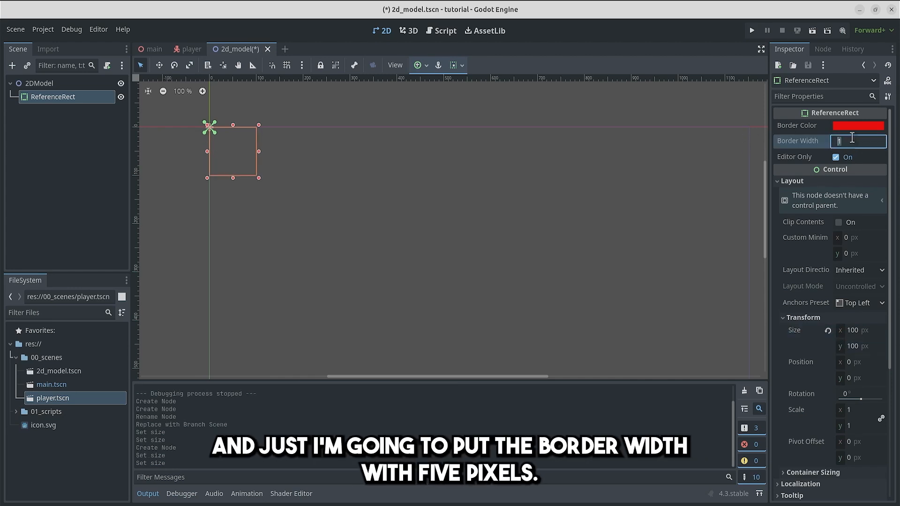
type("5")
key("Return")
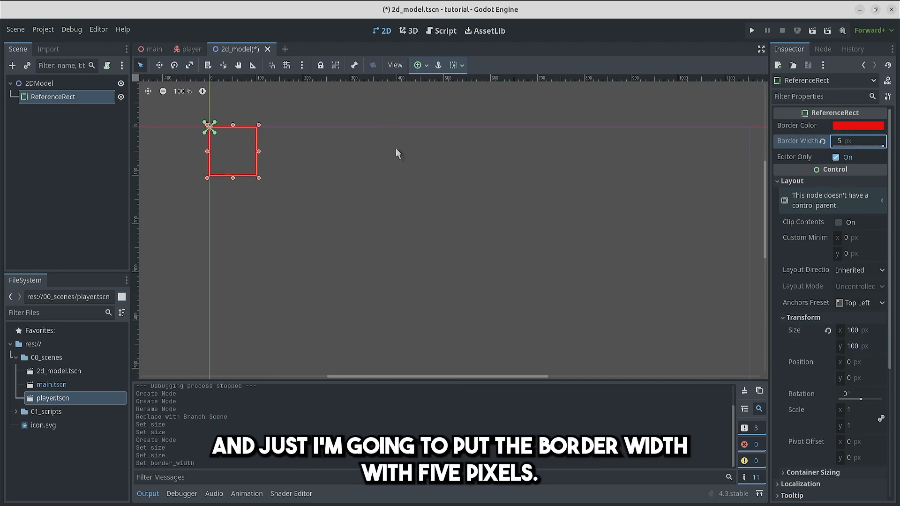
left_click(396, 148)
key("ctrl+s")
scroll(227, 145, "up", 12)
middle_click_drag(226, 145, 319, 200)
scroll(319, 200, "up", 9)
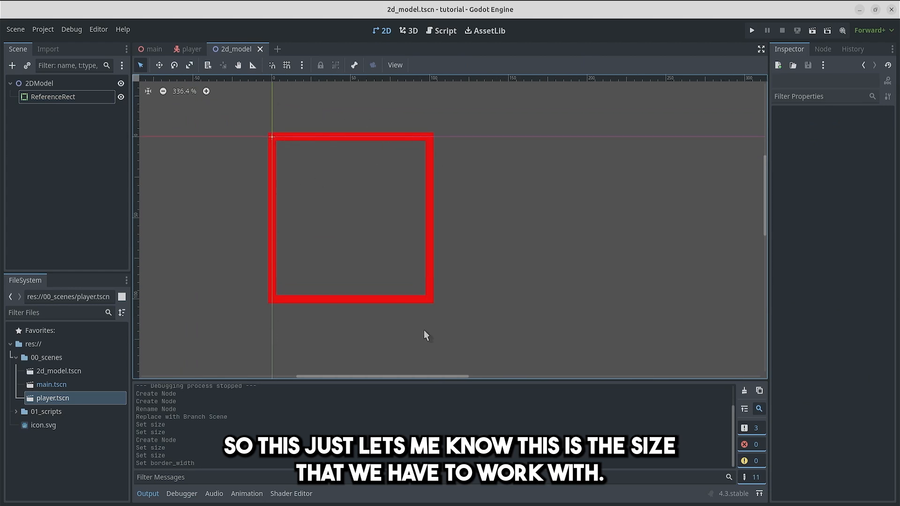
Step: Enable the transparent background on the player scene's SubViewport
left_click(190, 49)
left_click(41, 151)
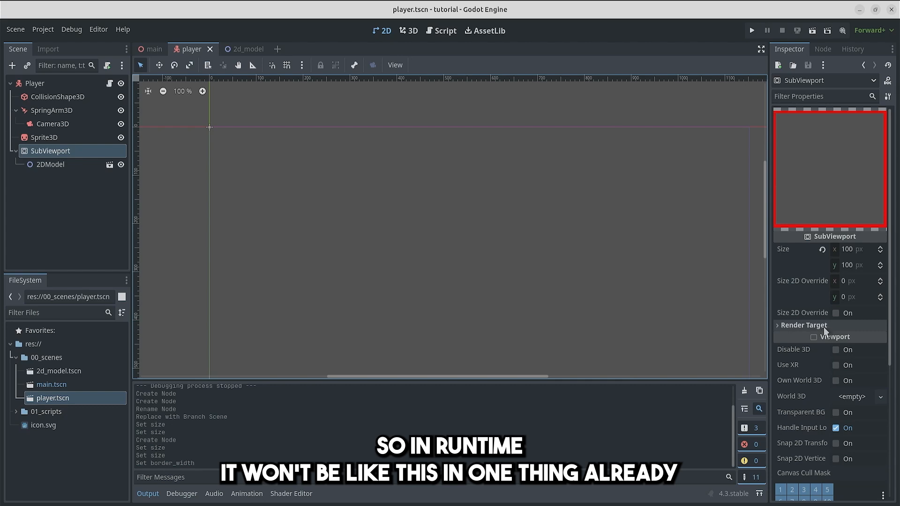
scroll(829, 330, "down", 2)
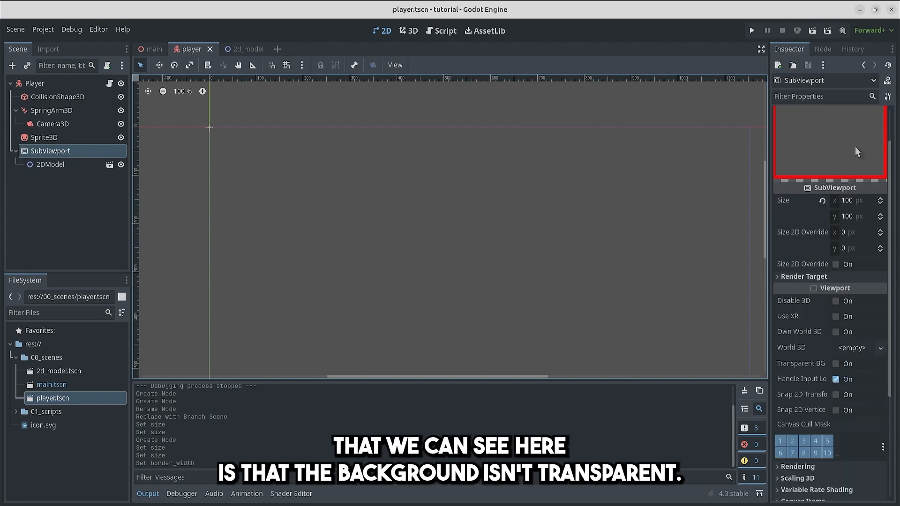
scroll(856, 151, "up", 2)
scroll(827, 178, "down", 2)
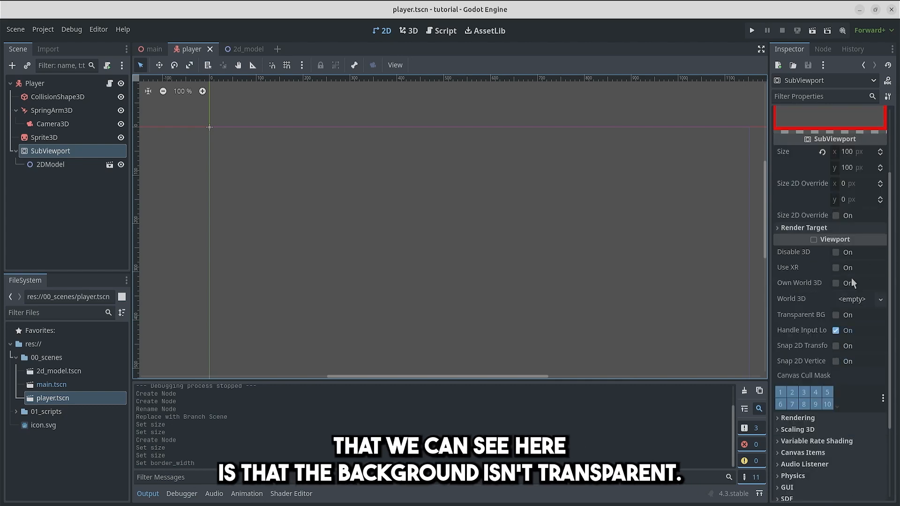
left_click(838, 314)
scroll(841, 317, "up", 2)
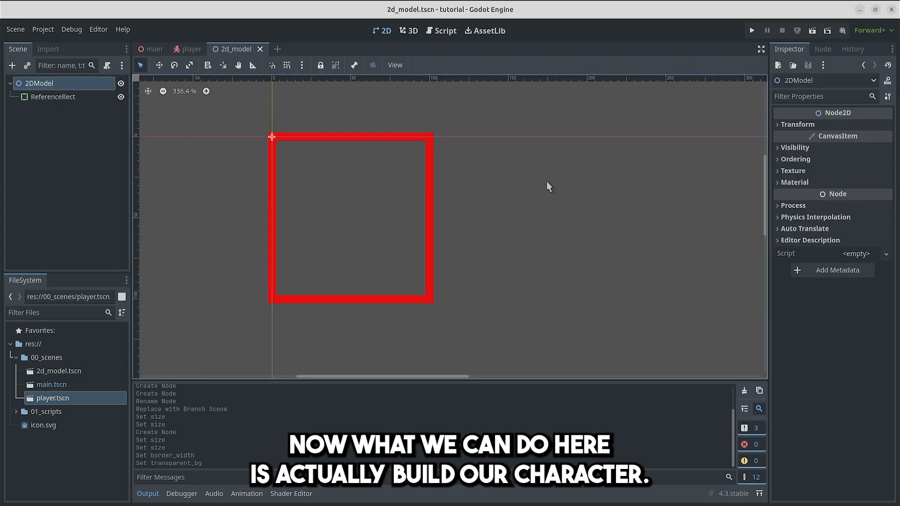
Step: Add a Sprite2D with the icon.svg texture to the 2DModel scene, scale it to about 0.77 at about (47, 47), and save
left_click(577, 270)
key("ctrl+s")
left_click_drag(442, 193, 142, 114)
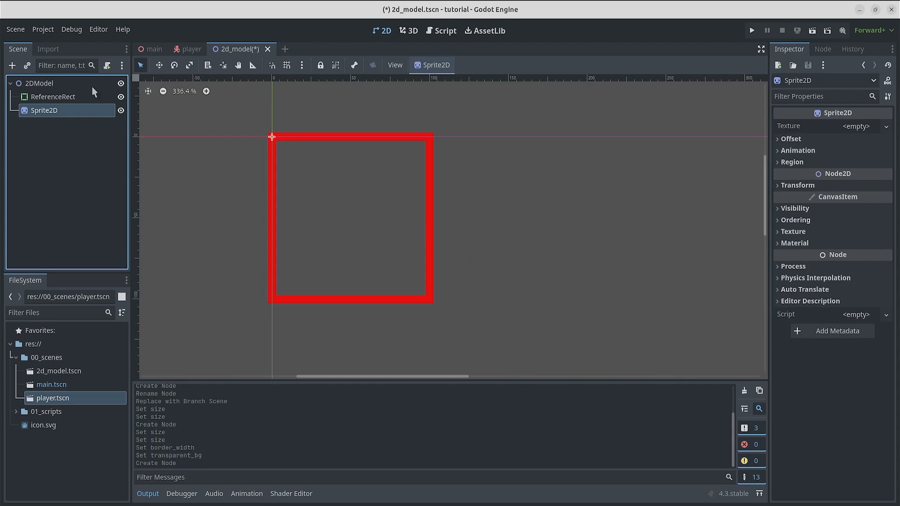
left_click(862, 134)
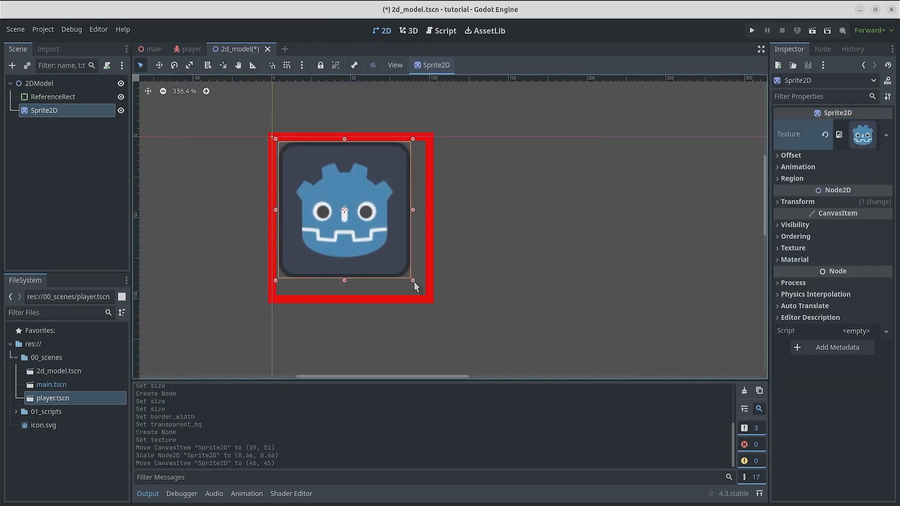
left_click_drag(414, 282, 428, 297)
left_click_drag(321, 185, 316, 181)
left_click_drag(422, 291, 430, 300)
left_click(527, 189)
key("ctrl+s")
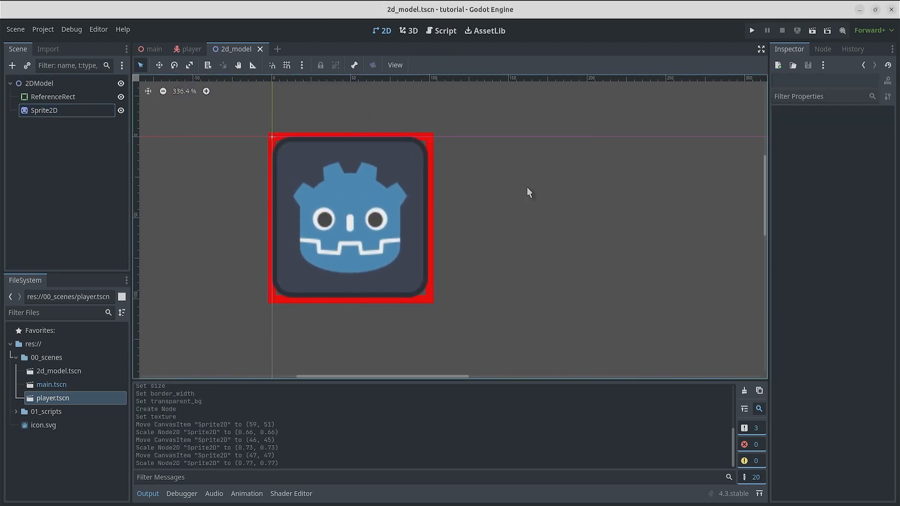
Step: Add a child Sprite2D with a GradientTexture2D, flattened to scale (1, 0.09) at (0, 22), as a mustache across the face
right_click(57, 109)
left_click(110, 133)
left_click(862, 125)
left_click(810, 277)
mouse_move(350, 260)
left_mouse_down()
mouse_move(353, 200)
mouse_move(350, 244)
left_mouse_up()
left_click_drag(350, 256, 350, 247)
left_click(531, 237)
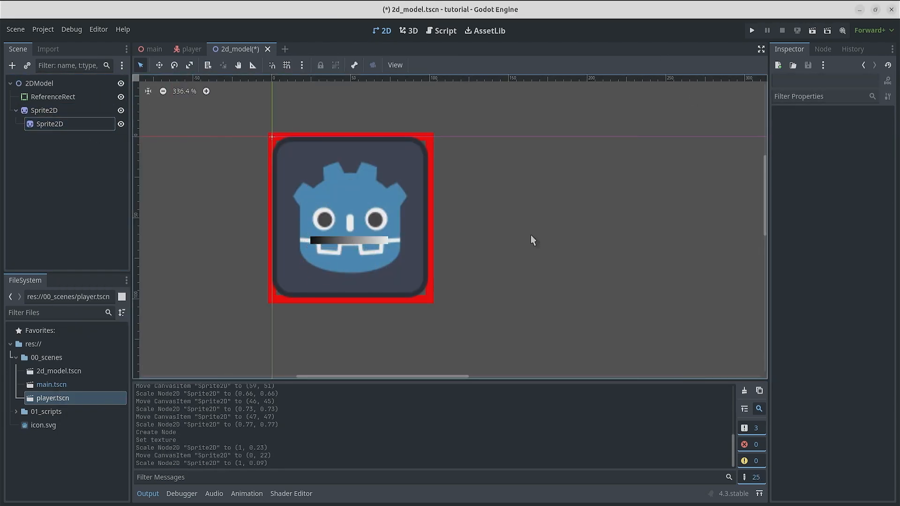
Step: Replace the player Sprite3D's texture with a new ViewportTexture that uses the SubViewport
left_click(190, 49)
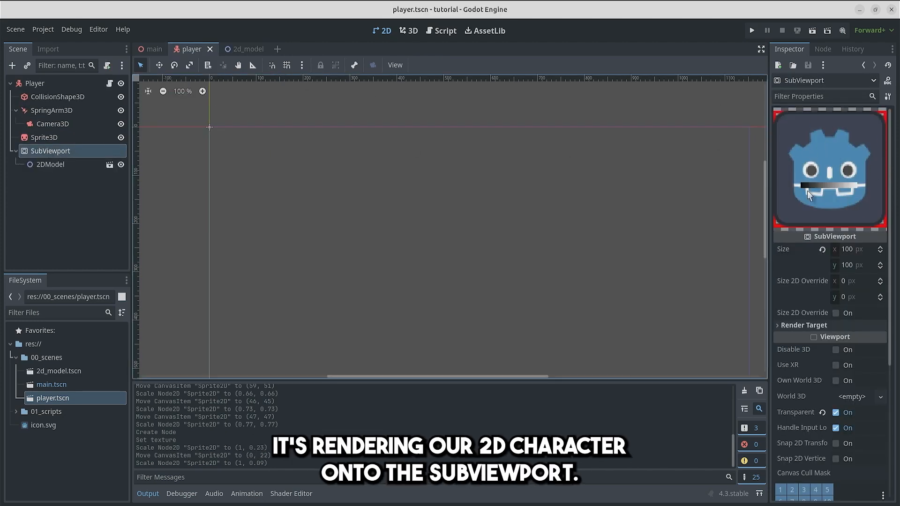
left_click(44, 141)
left_click(824, 135)
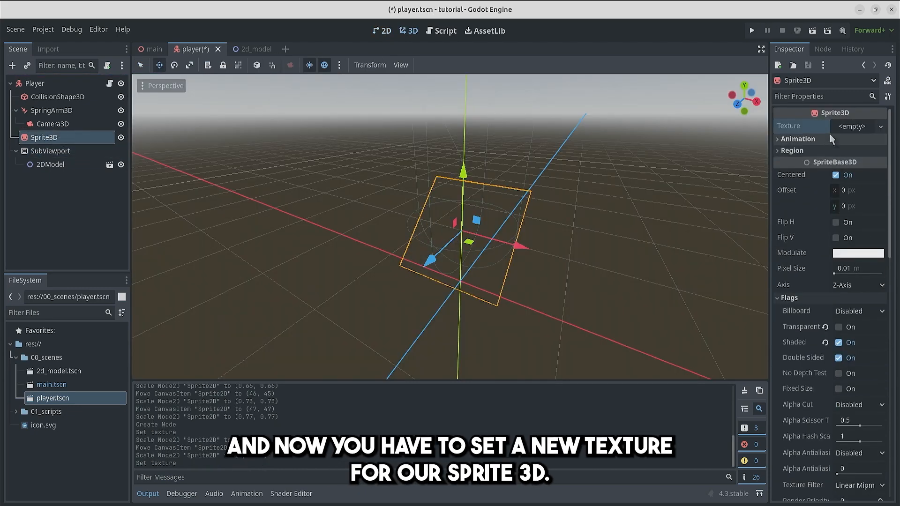
left_click(861, 123)
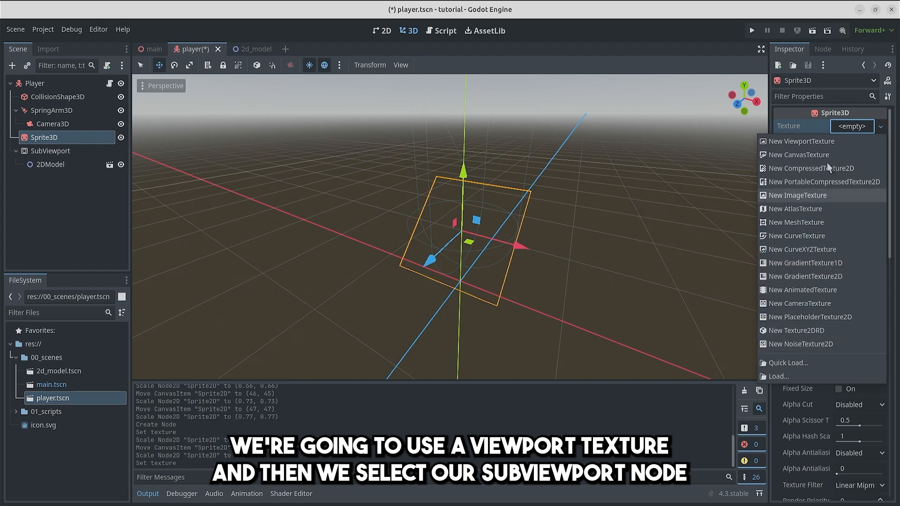
left_click(826, 141)
left_click(417, 139)
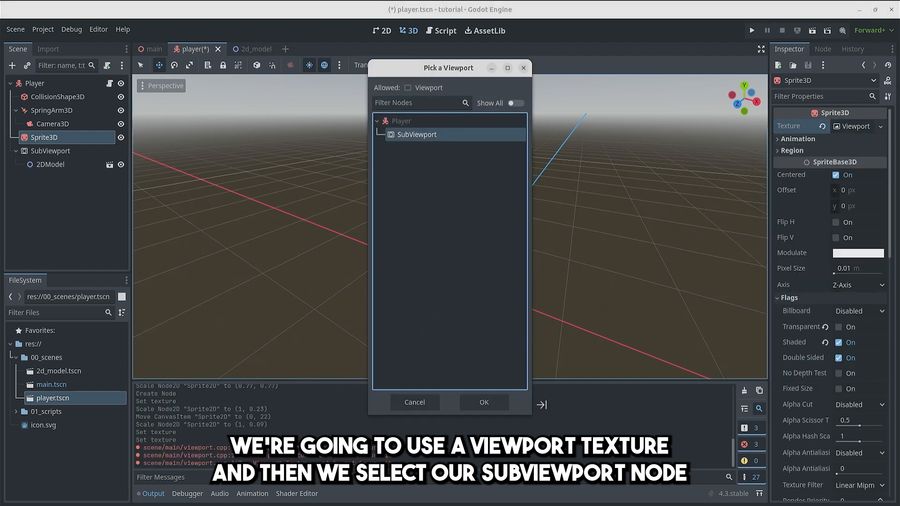
left_click(484, 401)
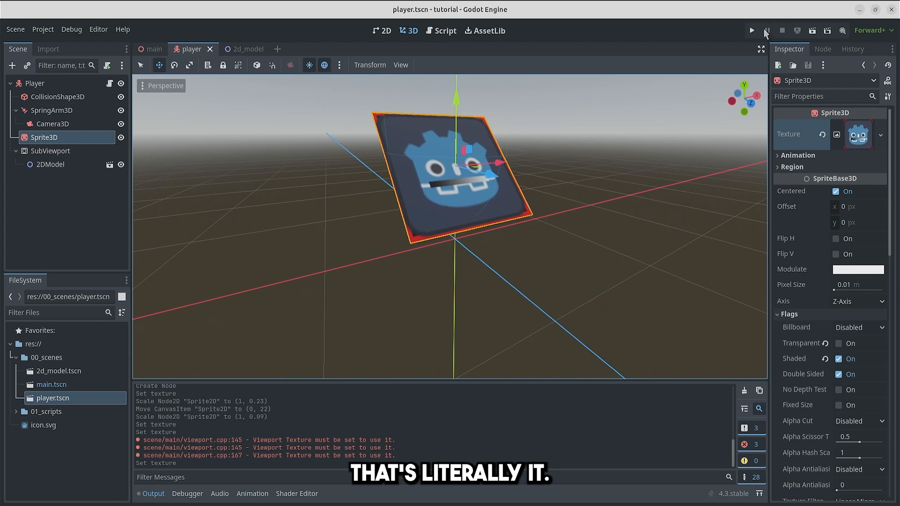
Step: Run the project, move the character around to check its rendering, and close the game
left_click(753, 31)
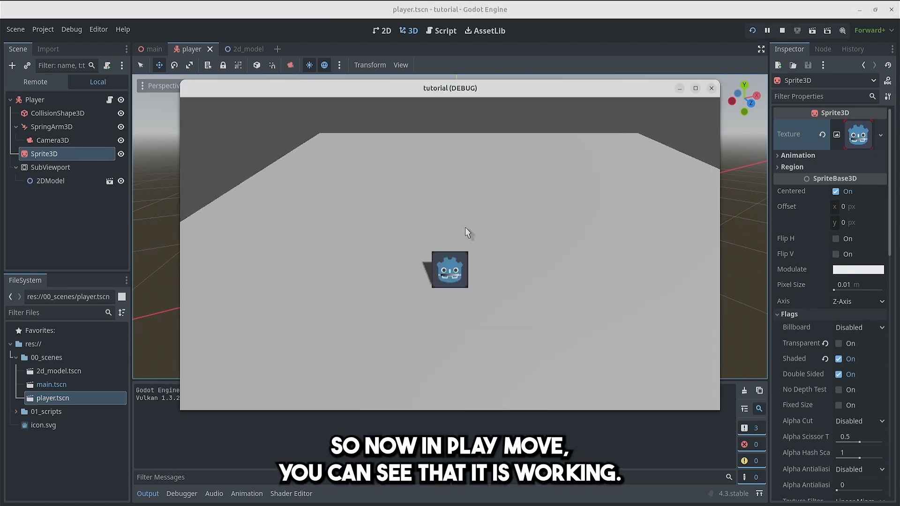
key("a")
key("w")
key("d")
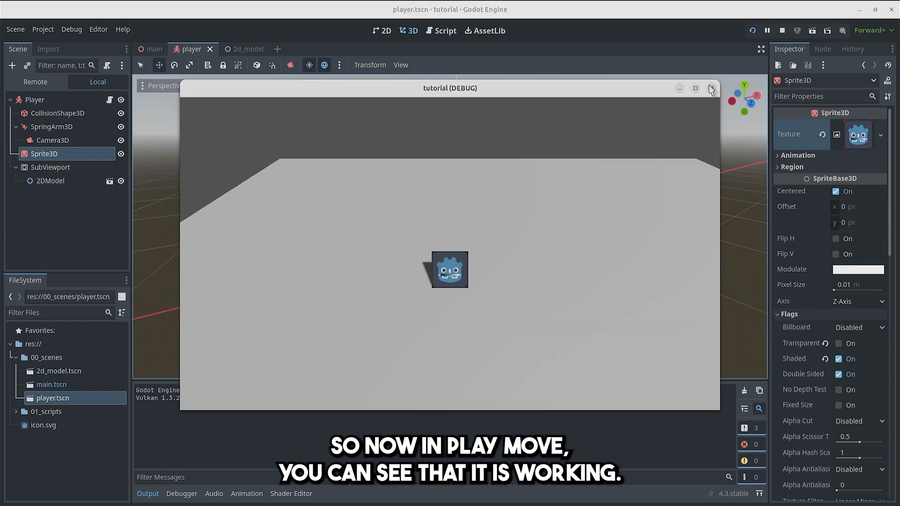
left_click(710, 89)
Step: Set the Sprite3D's Alpha Cut to Opaque Pre-Pass with the Transparent flag on, and run the project
scroll(839, 342, "down", 4)
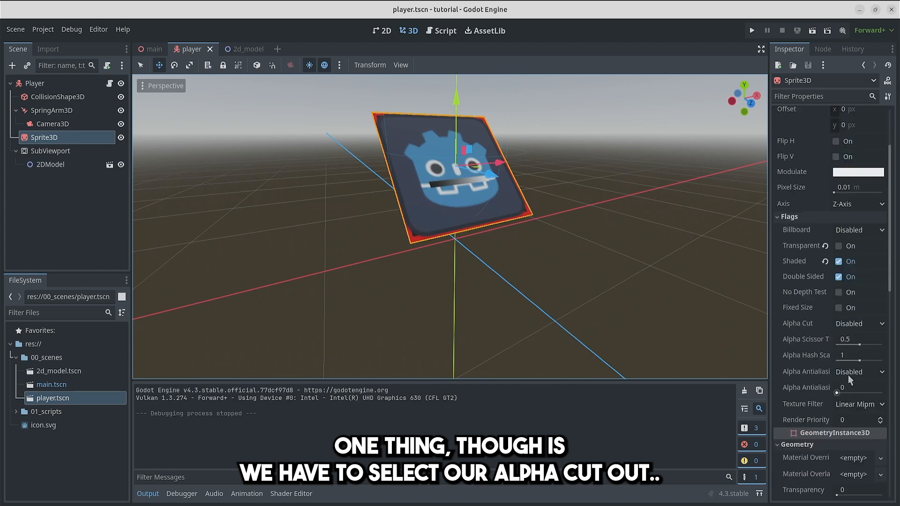
left_click(859, 323)
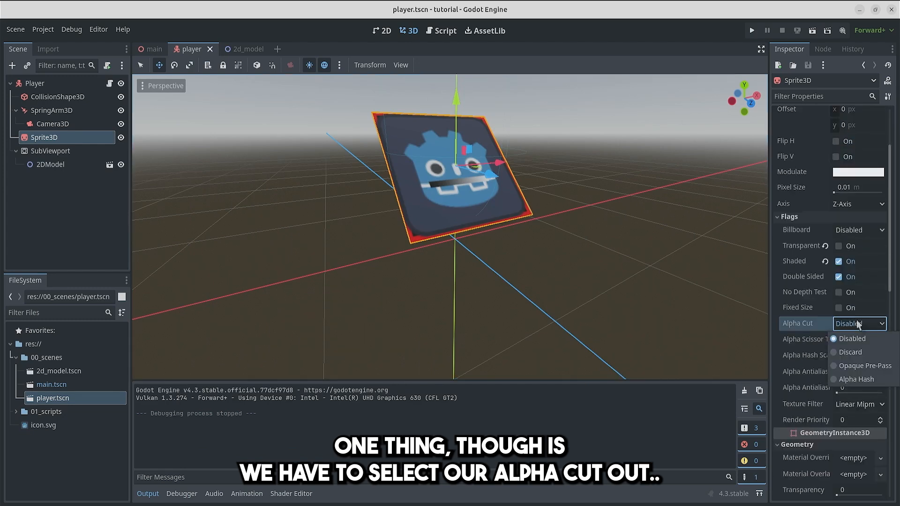
left_click(857, 366)
key("F5")
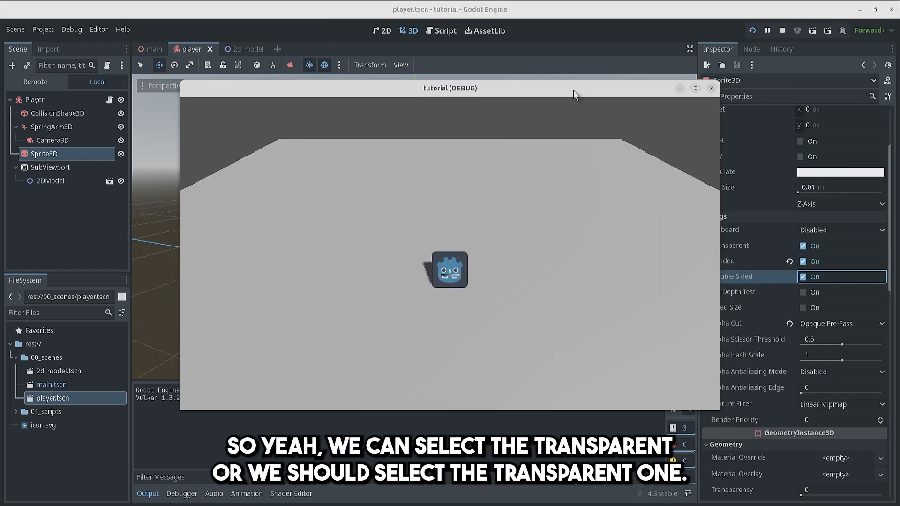
left_click_drag(575, 94, 496, 91)
left_click(733, 242)
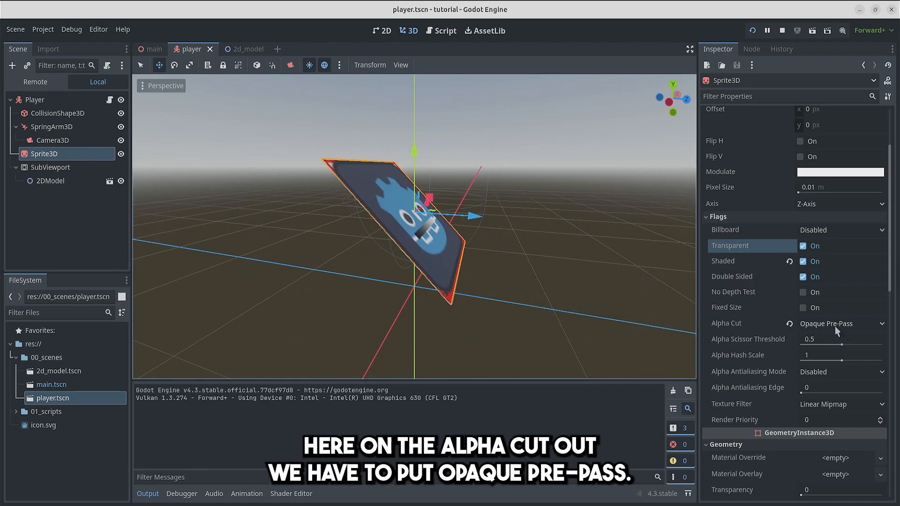
Step: Walk the character around in the running game to examine its alpha cutout and shadow, and close the game
key("alt+Tab")
left_click_drag(425, 89, 487, 95)
key("w")
key("a")
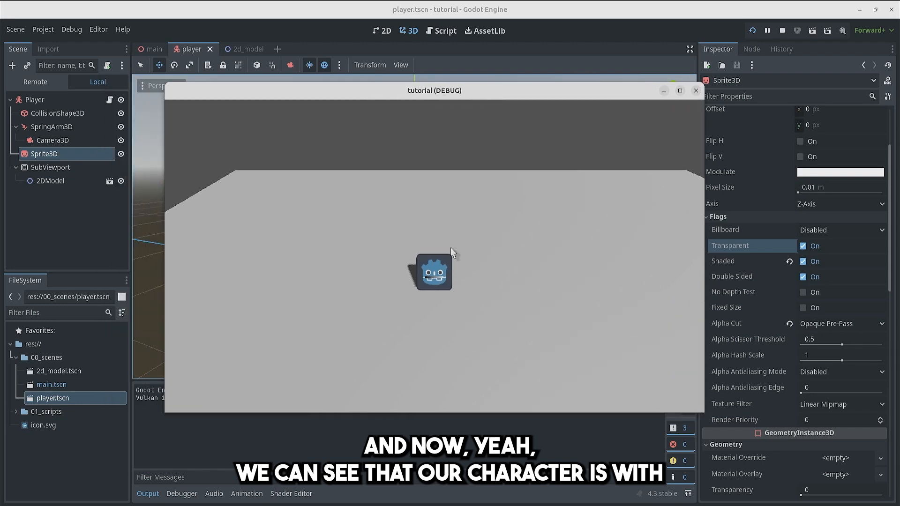
key("d")
key("s")
key("s")
key("a")
key("w")
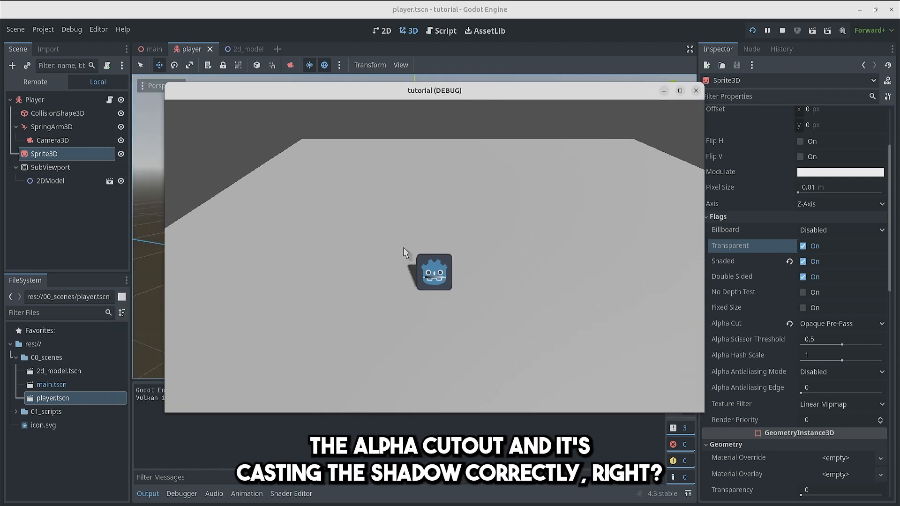
key("s")
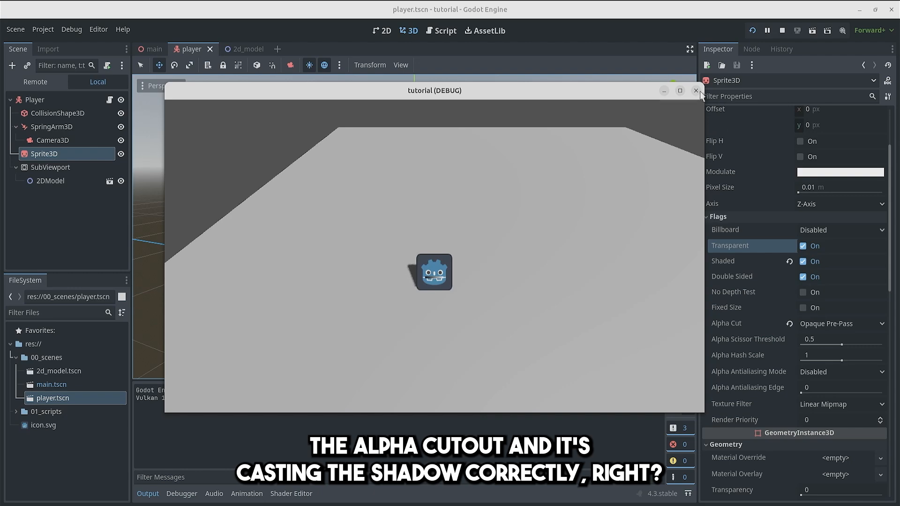
left_click(697, 91)
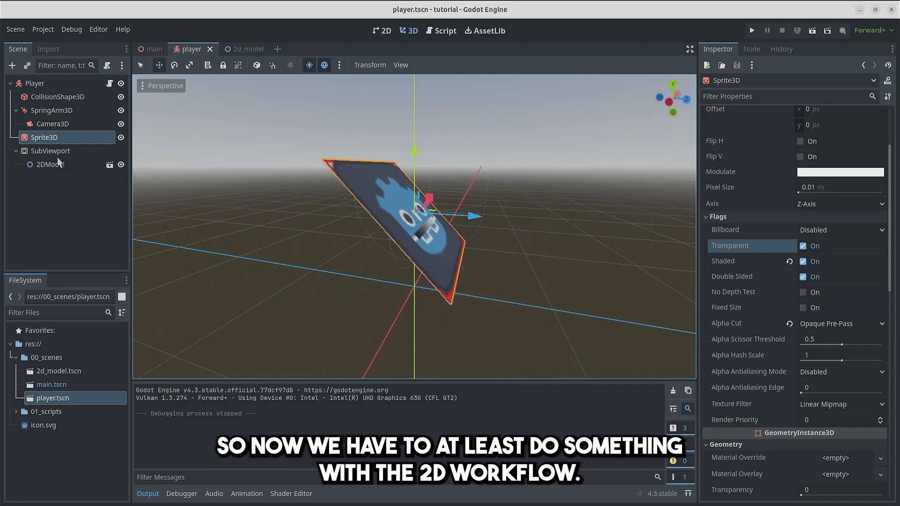
Step: Open the 2DModel scene and add a Skeleton2D with a Bone2D child under its root node
left_click(110, 165)
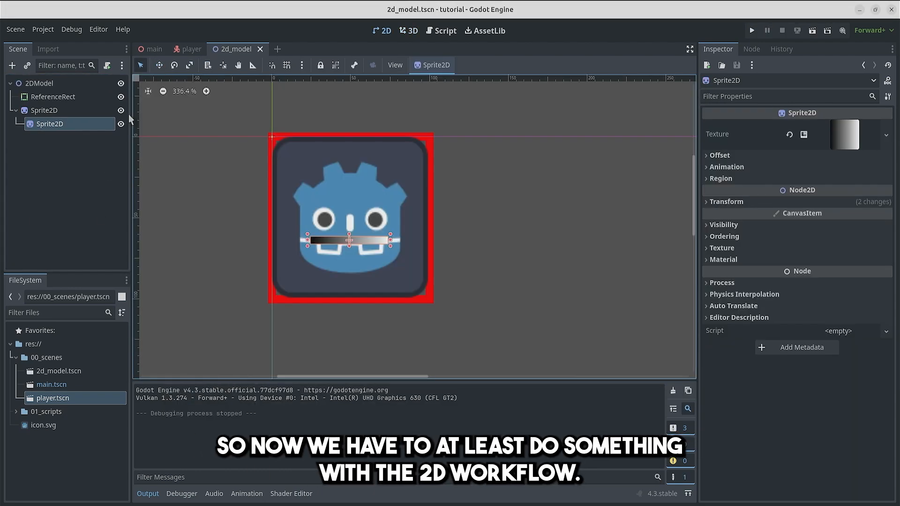
left_click(55, 80)
right_click(55, 80)
left_click(80, 82)
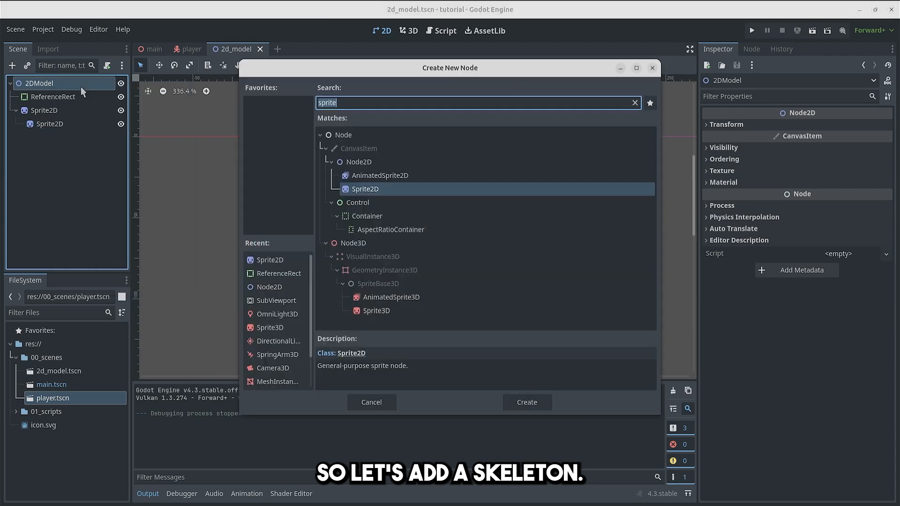
Step: Place the bone at the bottom centre of the character, at position (50, 100) with a rotation of -90°
left_click_drag(280, 155, 355, 318)
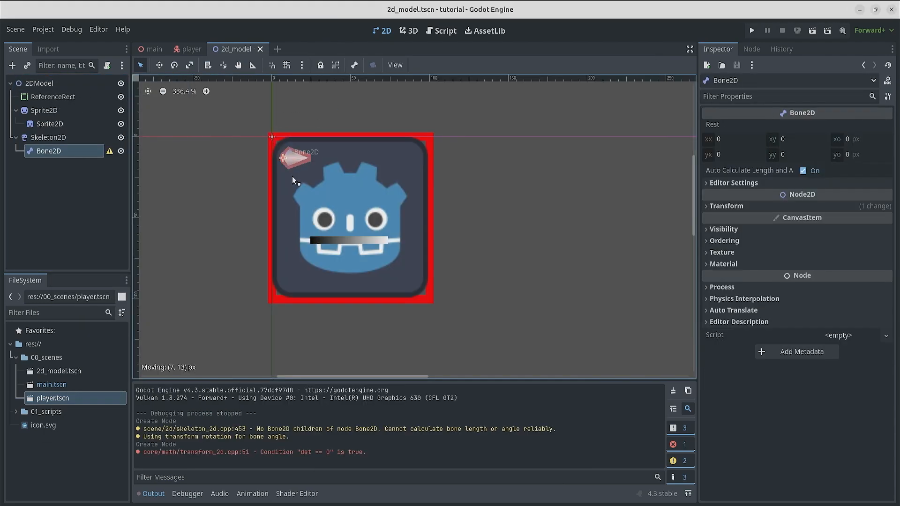
left_click(726, 206)
left_click_drag(845, 256, 836, 255)
left_click(823, 247)
type("-90")
left_click(827, 219)
type("50")
left_click(831, 237)
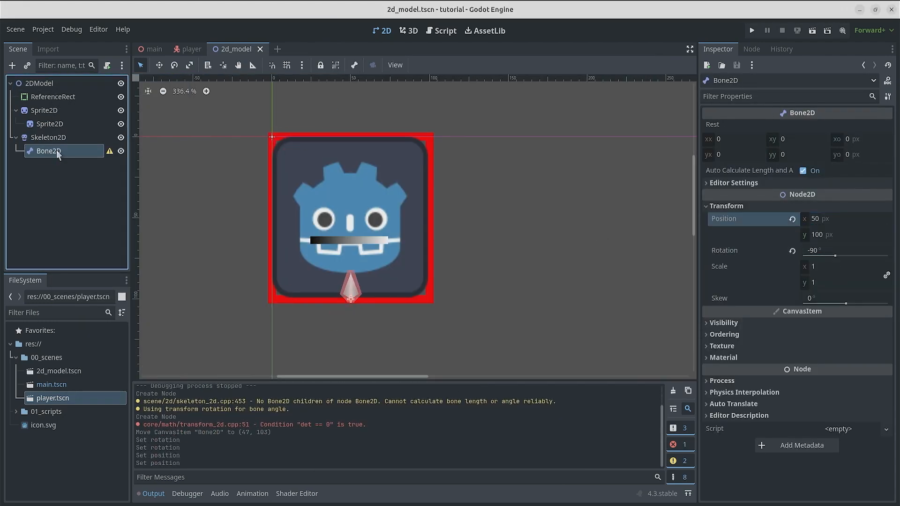
Step: Rename the bone to Root and add a child Bone2D named Hat near the character's top edge at (95, 0)
right_click(44, 151)
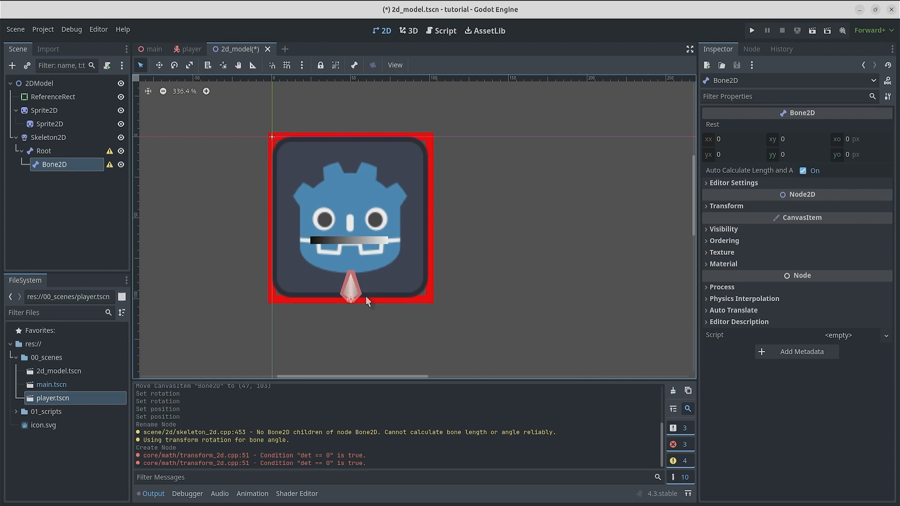
left_click_drag(350, 300, 349, 145)
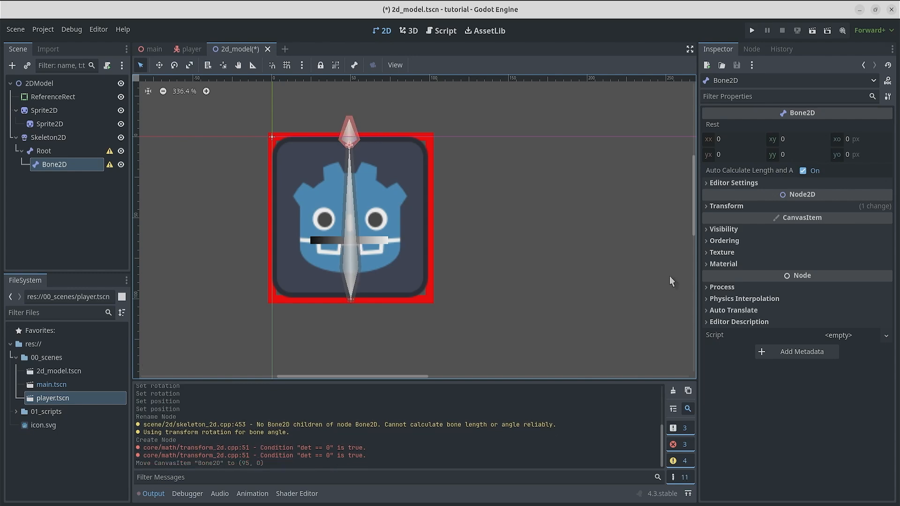
left_click(726, 206)
double_click(54, 164)
type("Hat")
key("Return")
Step: Add a second child bone to Root at the height of the mustache, name it Mustache, and save the scene
right_click(44, 150)
left_click_drag(353, 300, 352, 244)
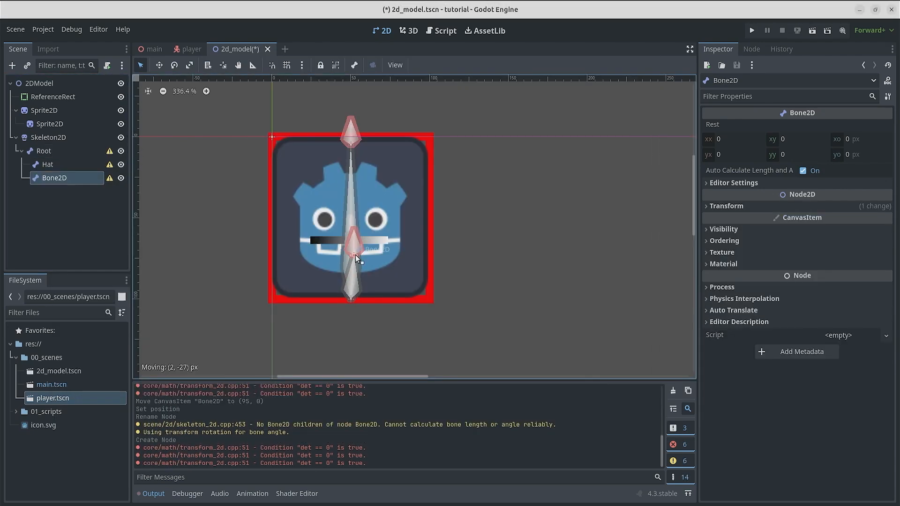
left_click(726, 205)
left_click(833, 219)
key("ctrl+s")
double_click(56, 179)
type("Mustache")
key("Return")
Step: Create the skeleton's rest pose from its bones and parent the face sprite to Root and the gradient sprite to Mustache
left_click(48, 137)
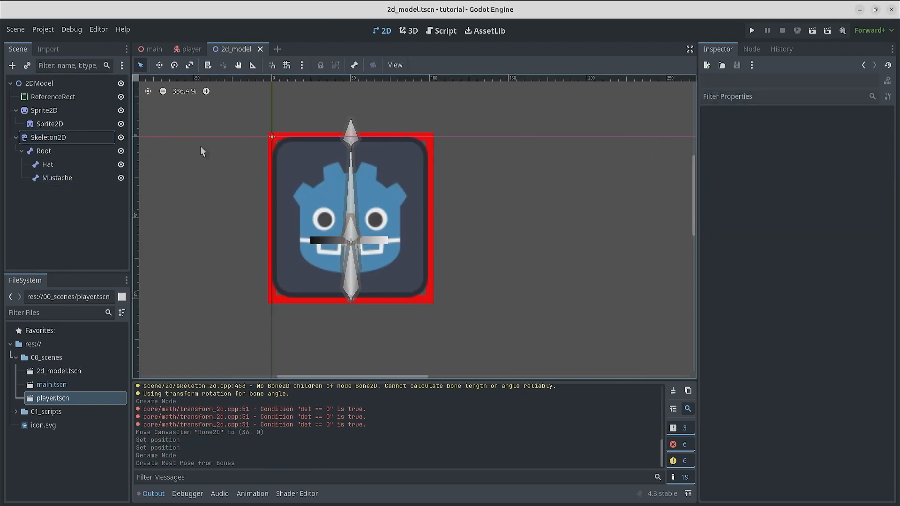
left_click_drag(49, 110, 73, 177)
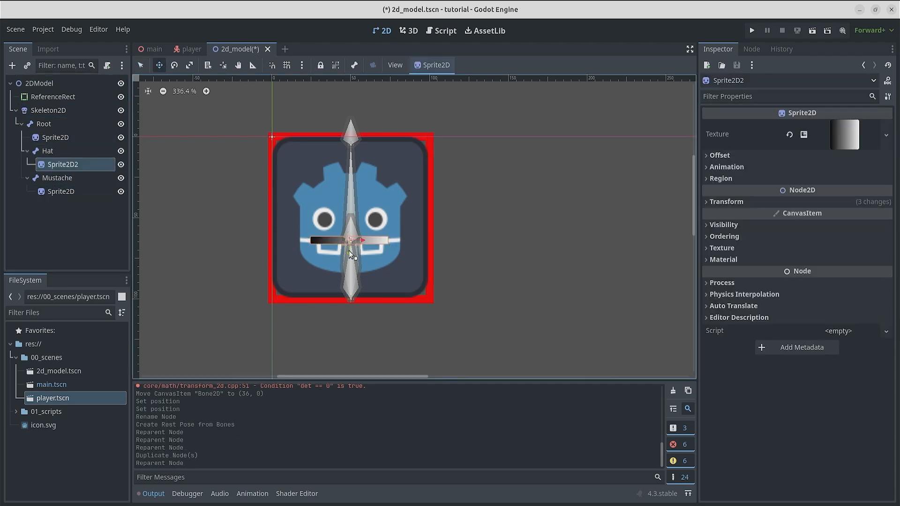
Step: Duplicate the gradient sprite under Hat as a brim scaled to (1.28, 0.19), and shrink the face sprite to scale 0.62
left_click_drag(349, 250, 423, 153)
left_click(53, 137)
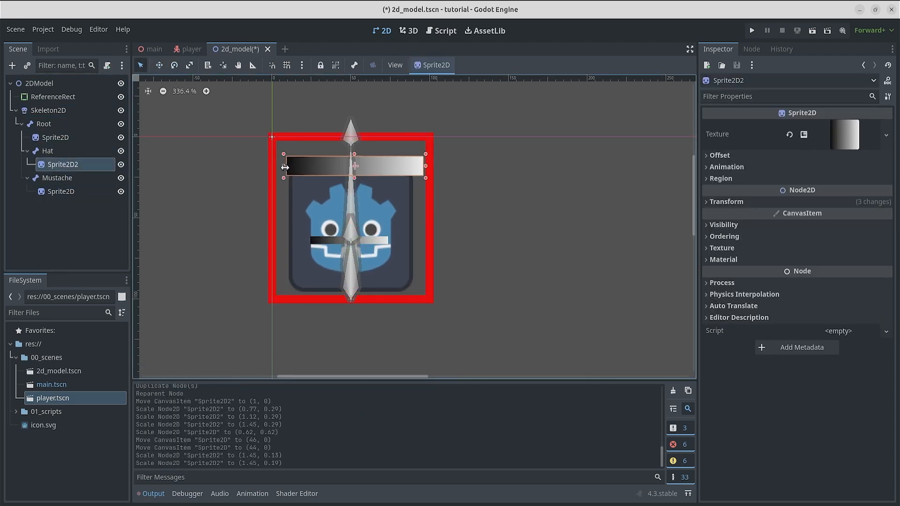
left_click(64, 164)
Step: Duplicate the brim as a hat crown scaled to (0.45, 1.75), and move both hat sprites directly under 2DModel
key("ctrl+d")
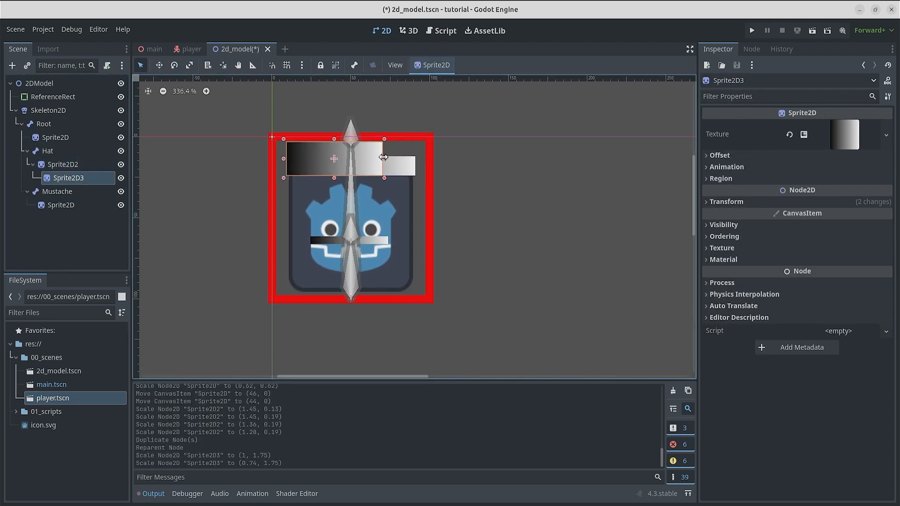
left_click_drag(64, 178, 47, 104)
Step: Lower the Hat bone to (78, 0) and parent both hat sprites to it
left_click(356, 126)
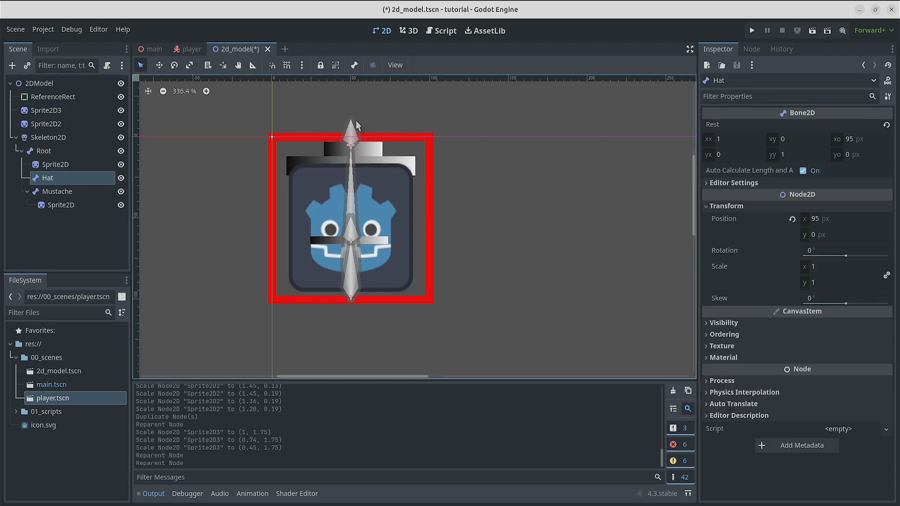
left_click_drag(350, 158, 352, 158)
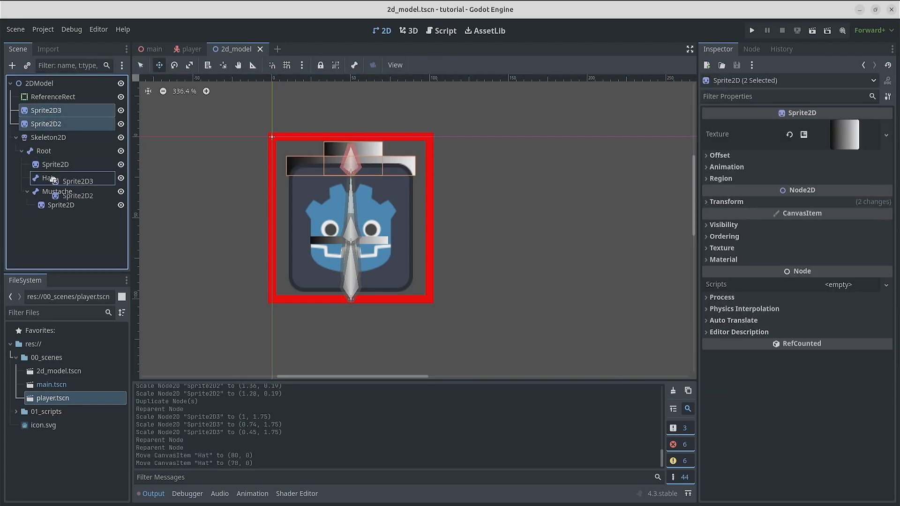
left_click_drag(51, 178, 47, 177)
Step: Recreate the Skeleton2D's rest pose from the adjusted bones
left_click(48, 110)
left_click(452, 64)
left_click(468, 93)
Step: Add an AnimationPlayer to 2DModel and key the Root bone's scale at the start of an animation named idle
right_click(43, 82)
key("Escape")
right_click(41, 80)
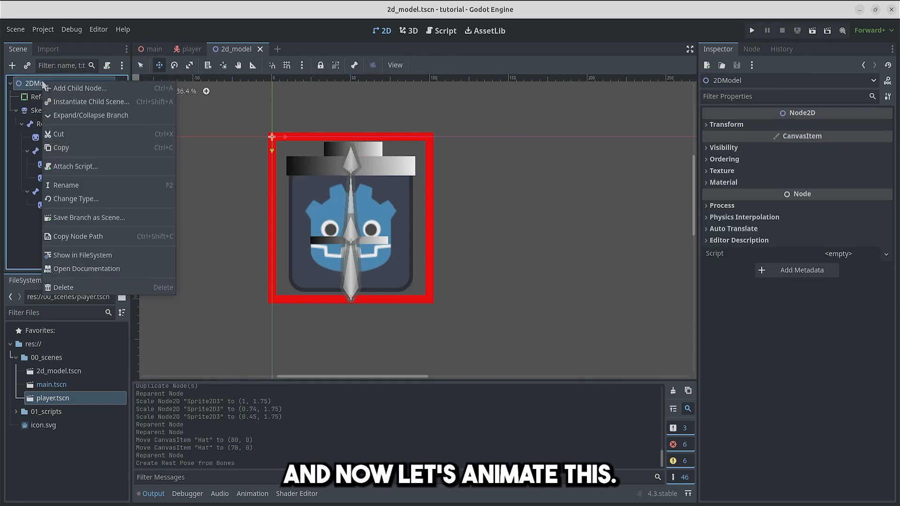
left_click(63, 86)
type("animation")
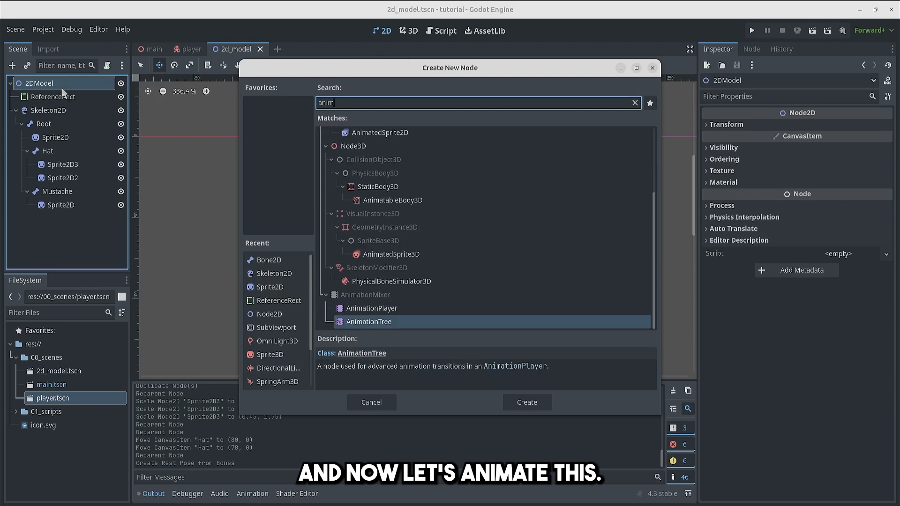
left_click(885, 267)
left_click(490, 288)
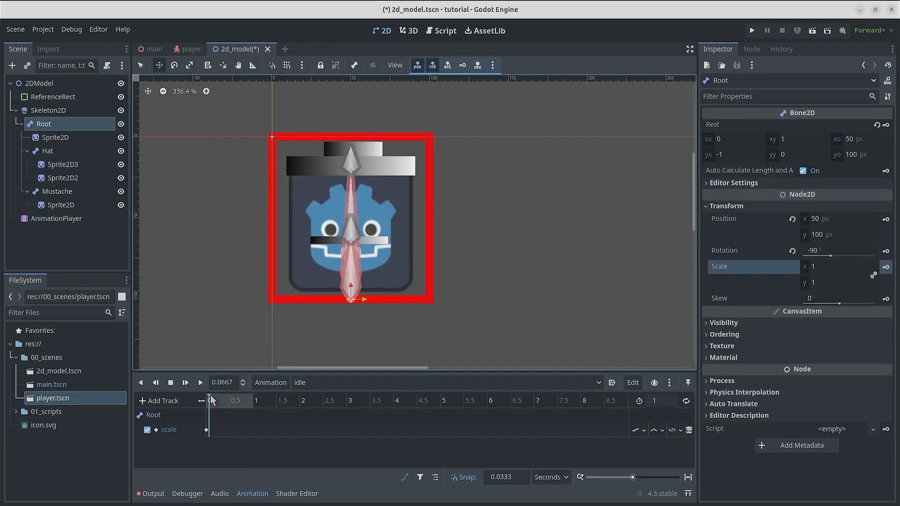
Step: Add a Root scale key of 1.025 on both axes at 0.5 s in the idle animation
left_click(224, 383)
type("0.5")
left_click(834, 267)
type("1.1")
type("1.05")
left_click(834, 265)
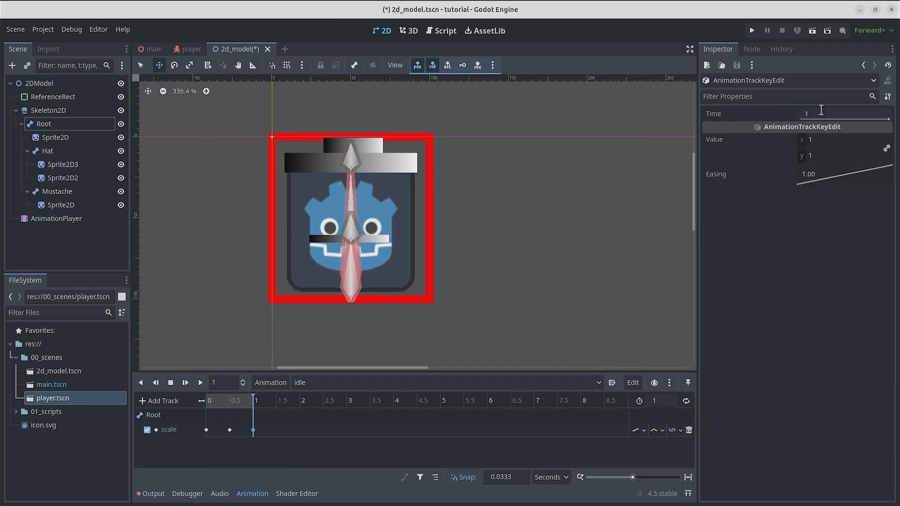
Step: Place duplicated Root scale keys at 0.1 s and 1.1 s in the idle animation and preview it
left_click(200, 382)
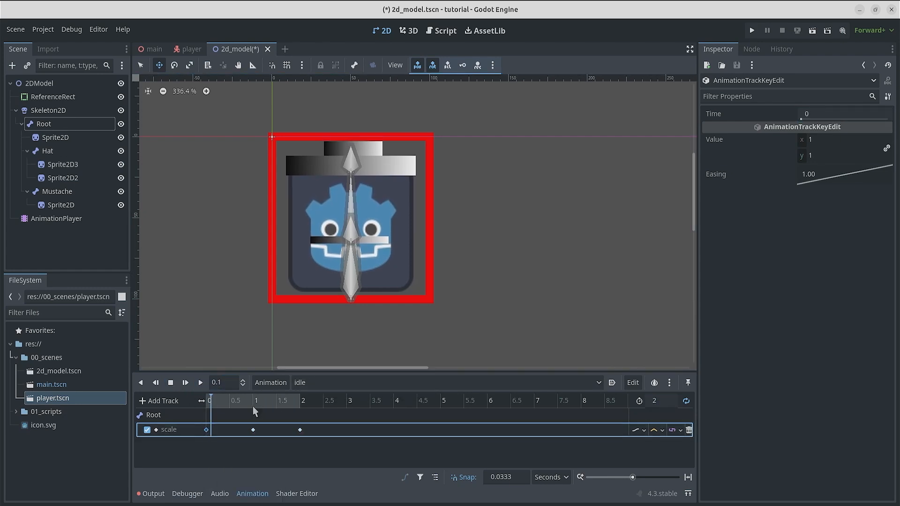
left_click(825, 113)
left_click(186, 384)
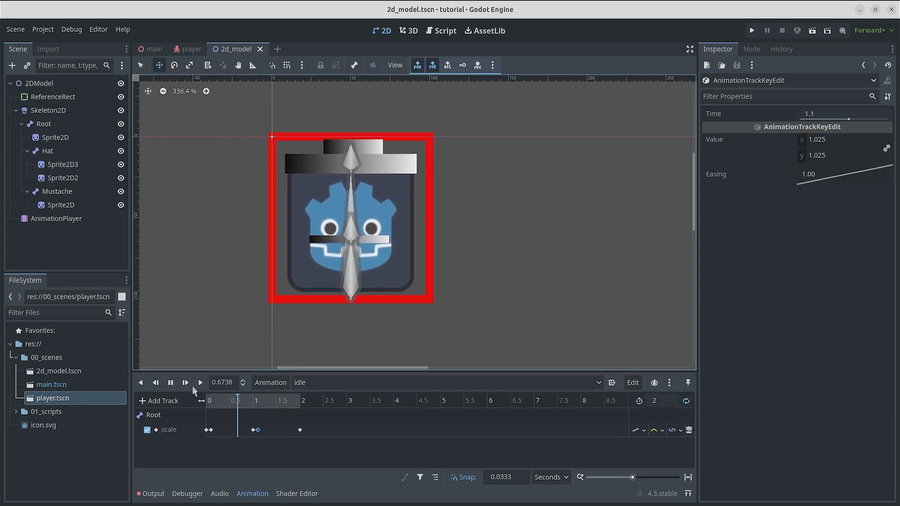
Step: Enable autoplay on load for the idle animation, and run the project briefly to check the character
left_click(612, 383)
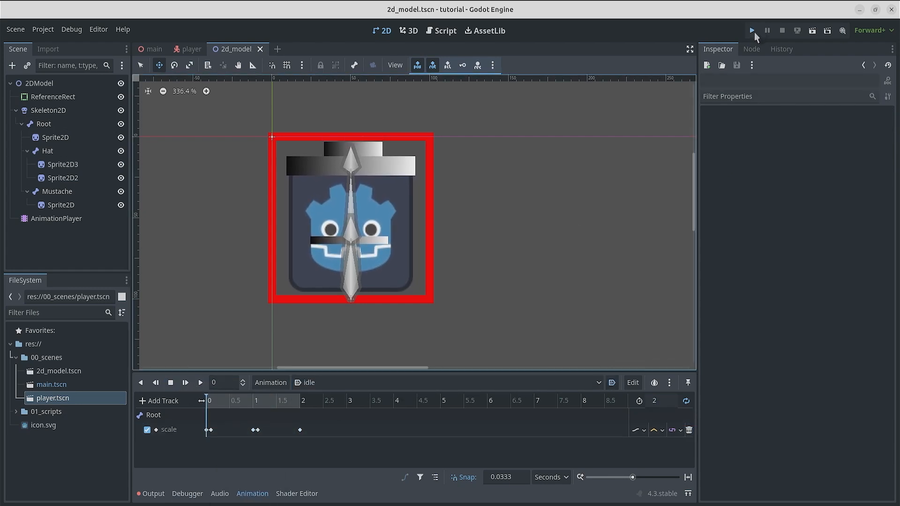
left_click(753, 31)
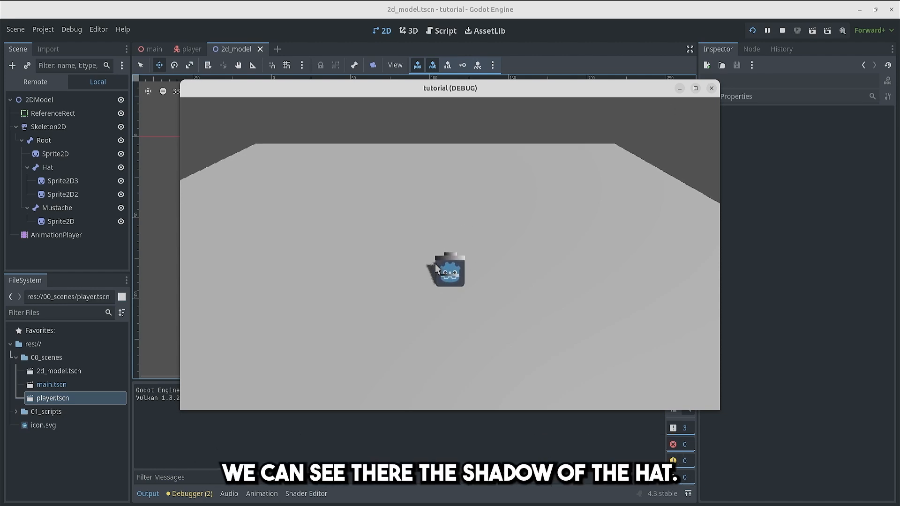
left_click(783, 30)
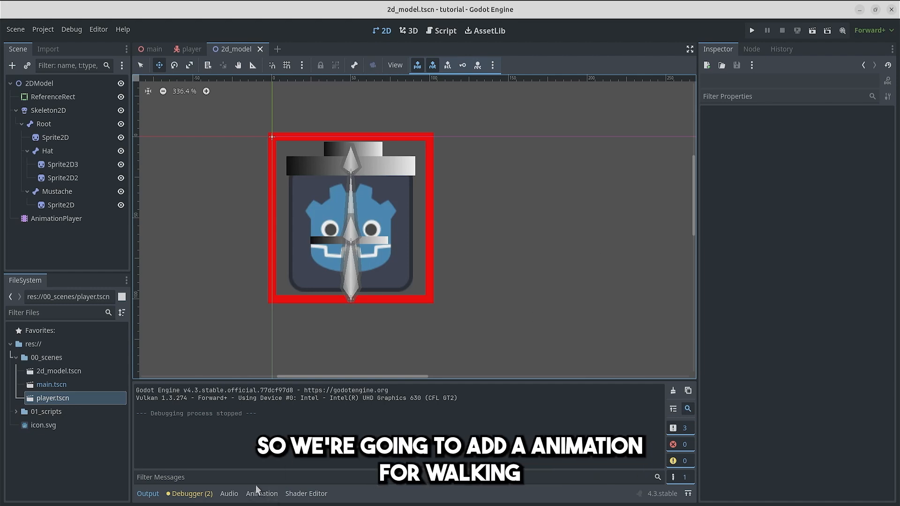
Step: Duplicate the idle animation as walk and delete all its scale keys except the one at 0 s
left_click(265, 492)
left_click(372, 381)
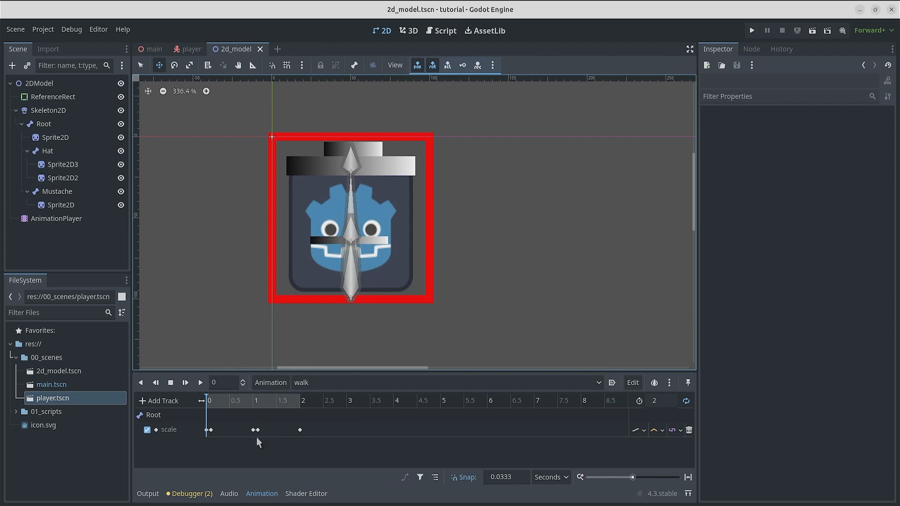
left_click(337, 425)
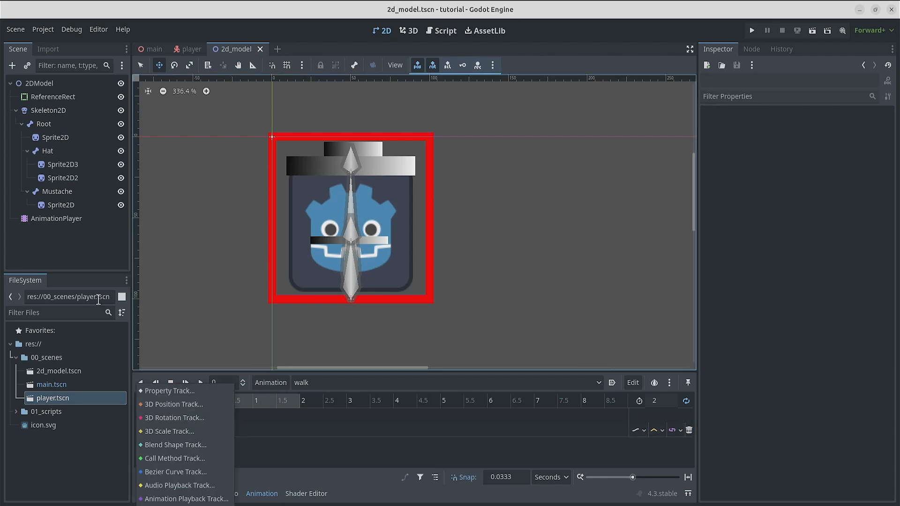
Step: Key the Root bone's rotation at -100° at the start of walk, and set the animation length to 1 second
left_click(44, 124)
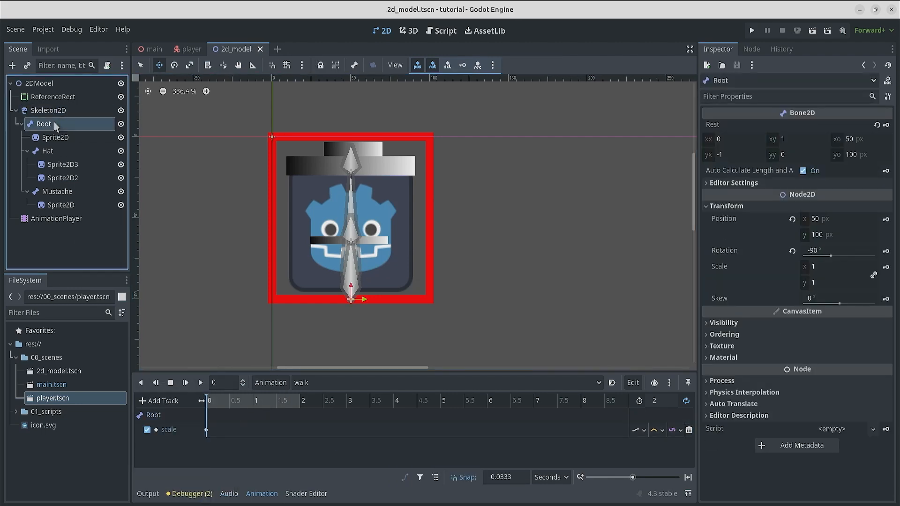
left_click(886, 251)
left_click(501, 275)
left_click(827, 140)
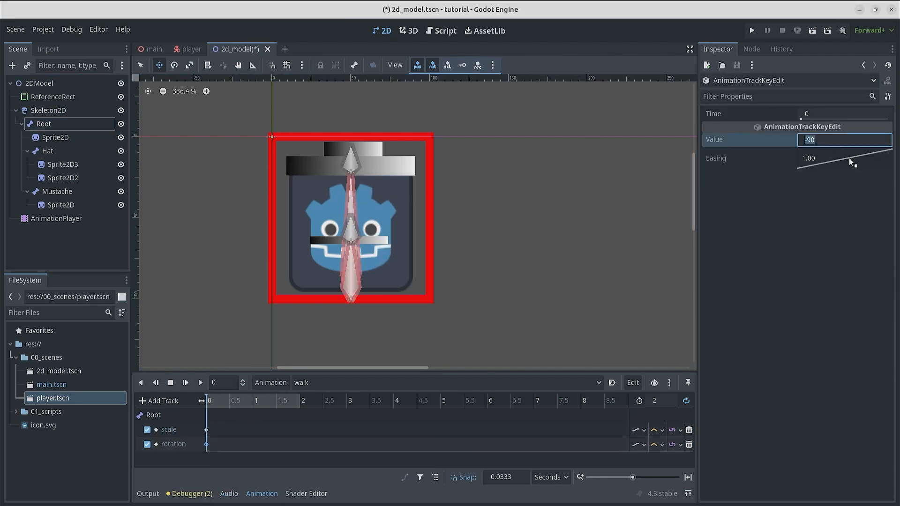
type("-45")
key("Return")
type("-100")
key("Return")
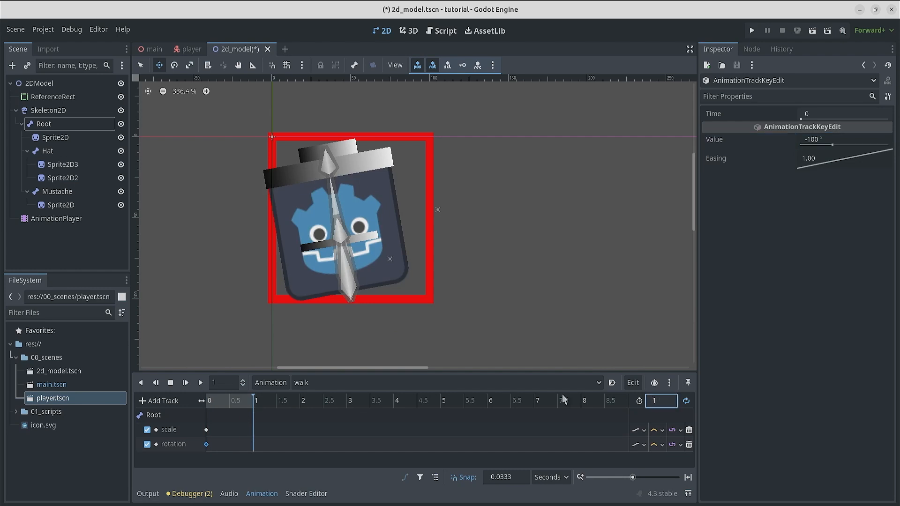
Step: Insert a Root rotation key of -80° at 0.5 s in walk and preview the animation
left_click(829, 139)
type("-80")
right_click(231, 444)
left_click(247, 451)
left_click(230, 444)
left_click(830, 139)
type("-80")
left_click(259, 400)
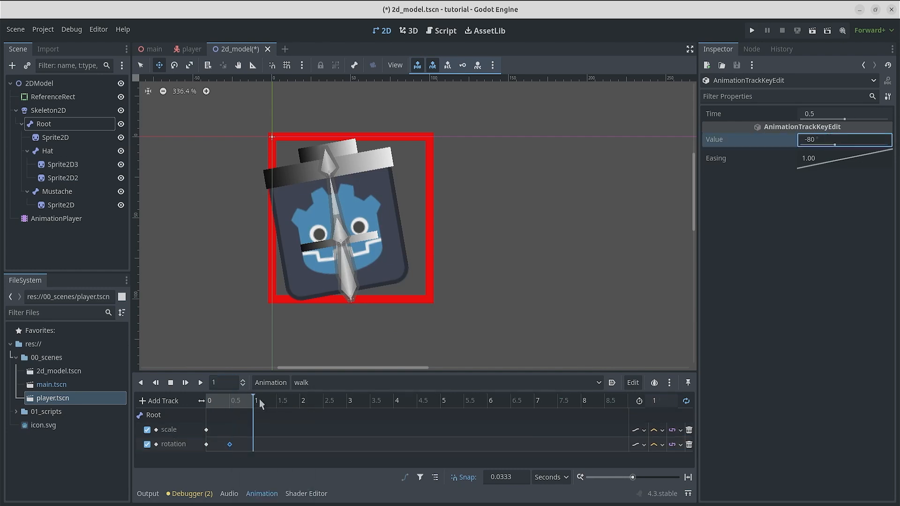
left_click(185, 383)
left_click(171, 382)
Step: Key the Hat bone's position in walk and move that key to the start of the timeline
left_click(230, 402)
left_click(55, 151)
left_click(887, 217)
left_click(501, 275)
scroll(230, 445, "down", 2)
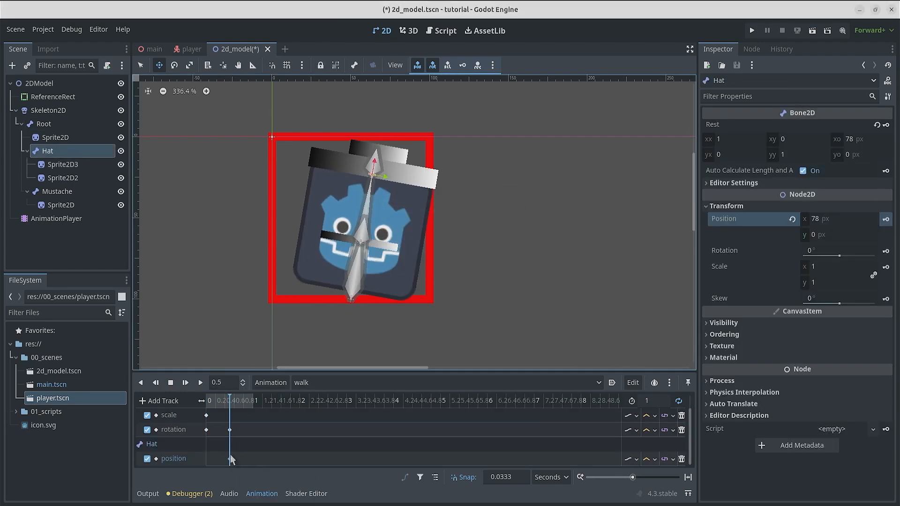
left_click_drag(229, 459, 207, 463)
Step: Set the timeline snap to 0.025 s and insert a second Hat position key with x at 85 px
left_click(217, 400)
left_click(224, 383)
type("0.25")
left_click(506, 477)
type("0.025")
right_click(217, 459)
left_click(234, 465)
left_click(217, 460)
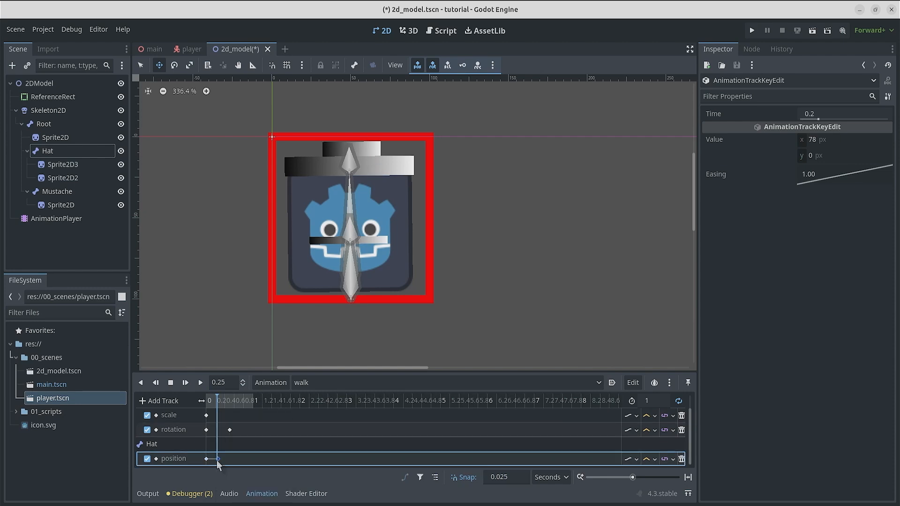
left_click(861, 139)
type("88")
Step: Duplicate the Hat's two position keys into the second half of walk, starting at 0.5 s
left_click_drag(232, 402, 230, 402)
left_click(207, 459)
key("ctrl+d")
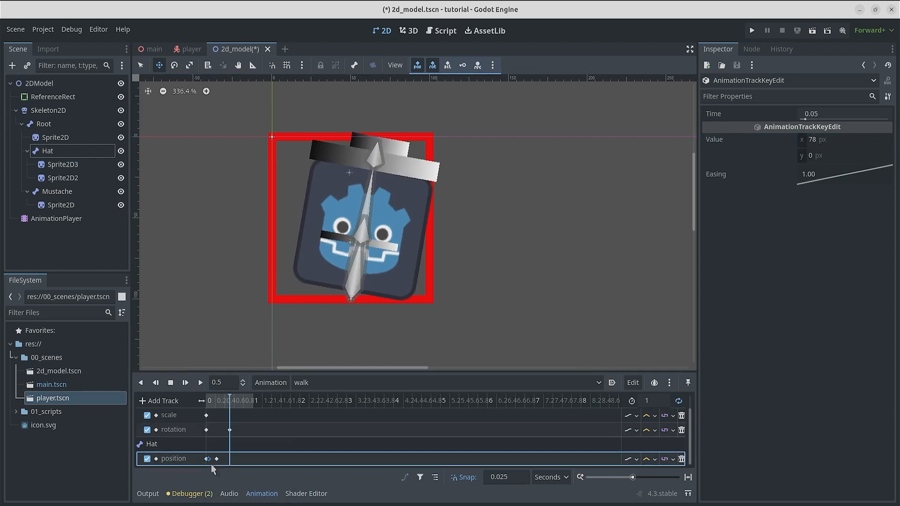
left_click(240, 402)
left_click(216, 459)
key("ctrl+d")
Step: Set the times of the two raised Hat position keys to 0.25 s and 0.75 s, and preview walk
left_click(217, 460)
left_click(825, 114)
type("0.25")
key("Return")
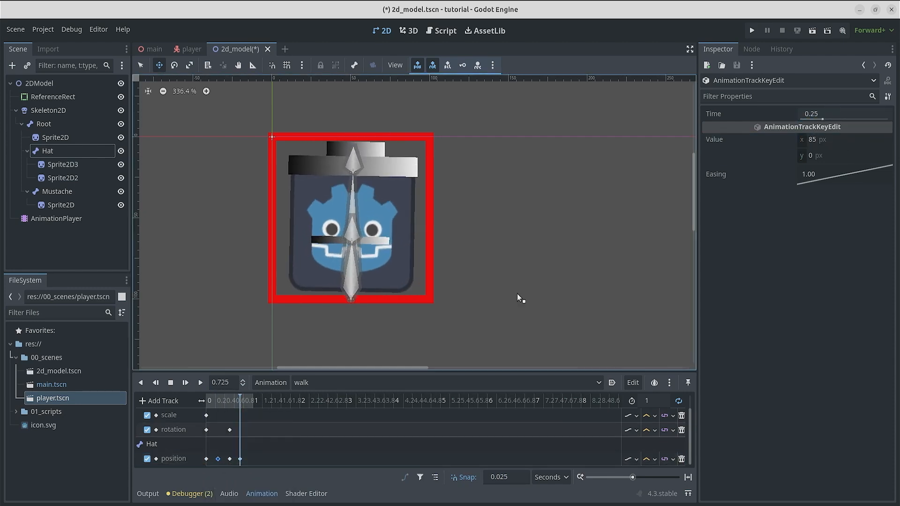
left_click(239, 460)
left_click(825, 114)
type("0.75")
left_click(200, 382)
double_click(171, 383)
Step: Key the Mustache bone's rotation at about -14° at 0.5 s in walk, and remove its position track
left_click(57, 192)
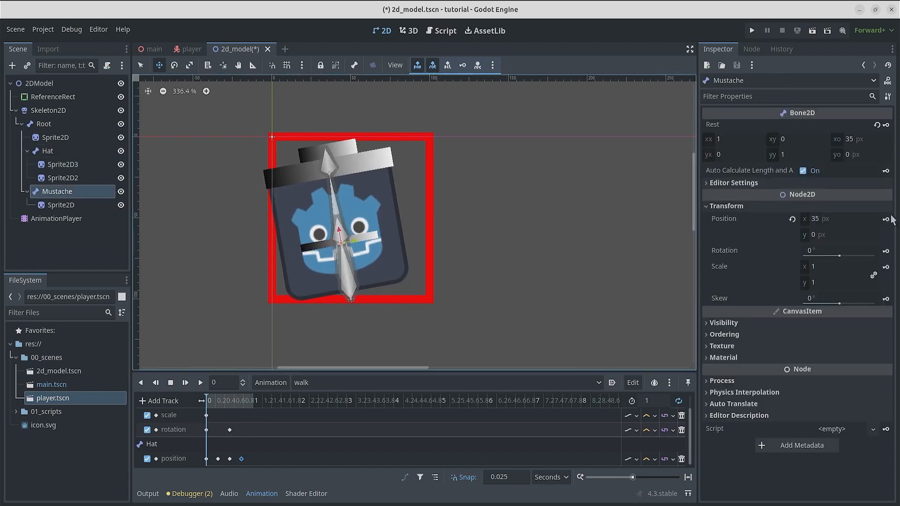
left_click(885, 219)
left_click_drag(225, 401, 229, 409)
left_click_drag(839, 256, 836, 261)
left_click(885, 252)
scroll(253, 456, "down", 5)
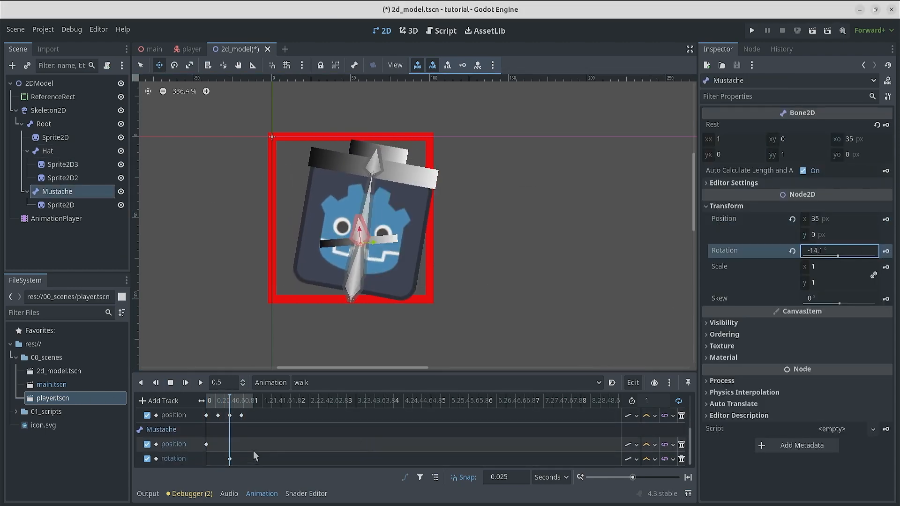
left_click(682, 445)
Step: Key the Mustache bone's rotation at 10° at the start of walk and scrub through the motion
left_click(206, 402)
left_click(229, 459)
left_click(809, 141)
left_click(57, 191)
left_click(821, 253)
type("10")
left_click(886, 251)
left_click_drag(207, 402, 224, 403)
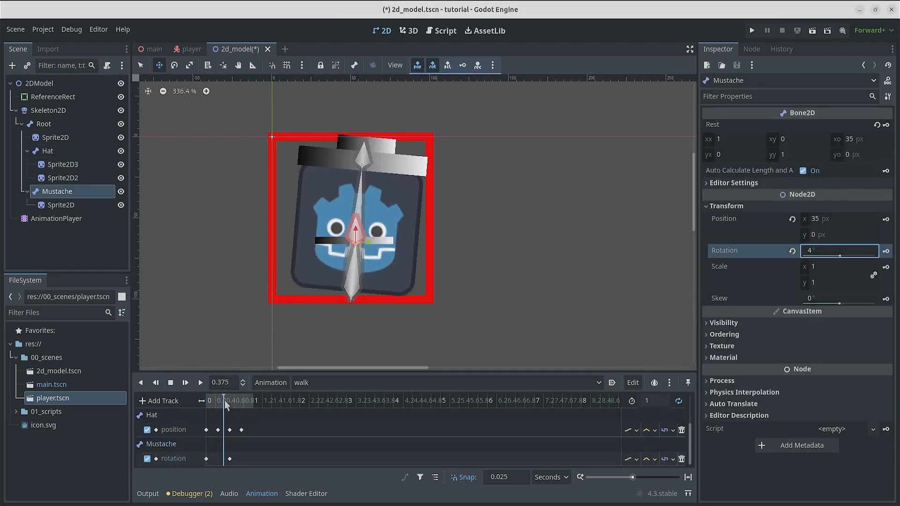
Step: Set the Mustache rotation keys to -10° at 0.5 s and 15° at the start, preview walk, and save the scene
left_click(200, 383)
left_click(229, 459)
left_click(818, 140)
type("-10")
left_click(206, 458)
left_click(200, 382)
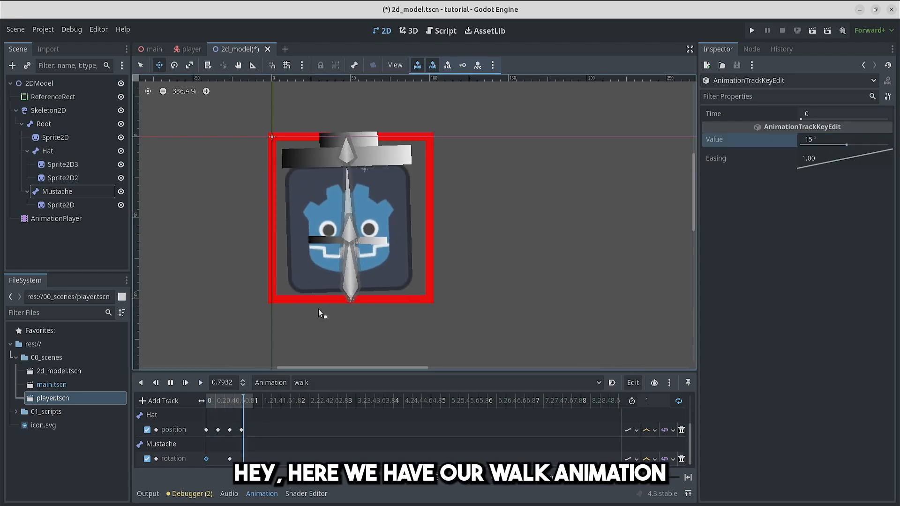
left_click(175, 381)
key("ctrl+s")
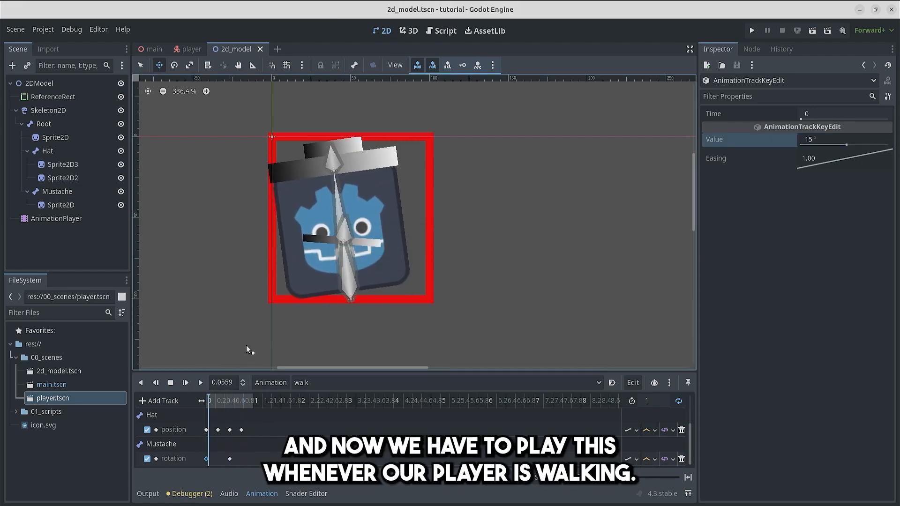
Step: Declare an exported variable animation_player of type AnimationPlayer below the extends line in player.gd
left_click(445, 30)
left_click(298, 92)
key("Return")
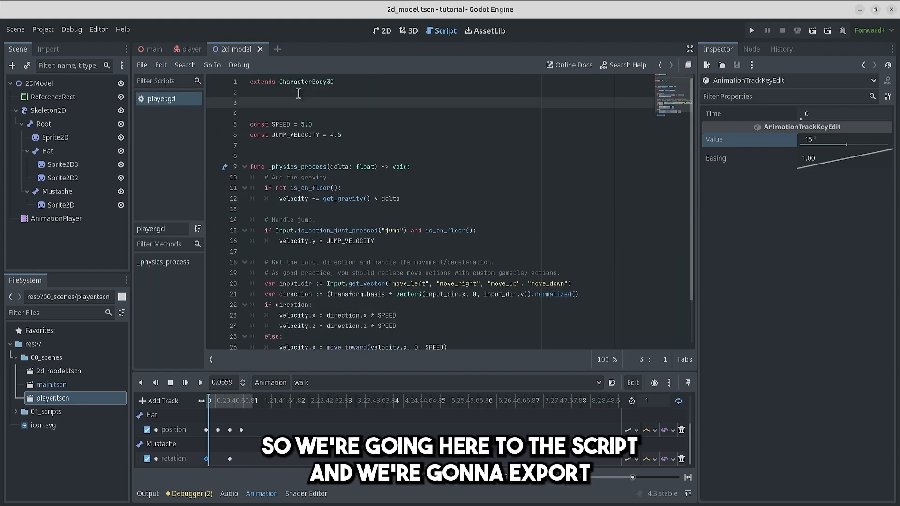
type("@export var animation_player : AnimationPlayer")
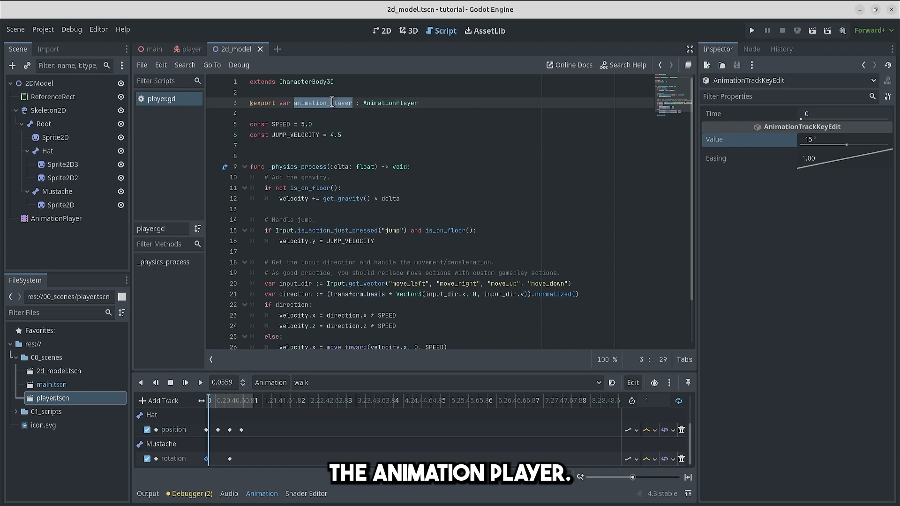
Step: Add an animation_player.play call for "idle" just before move_and_slide() in _physics_process
scroll(405, 161, "down", 2)
left_click(449, 305)
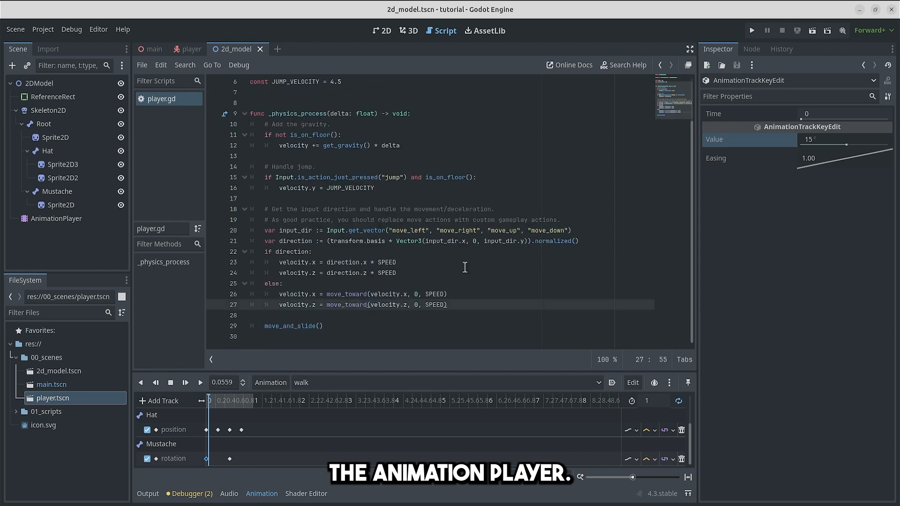
key("Return")
key("Return")
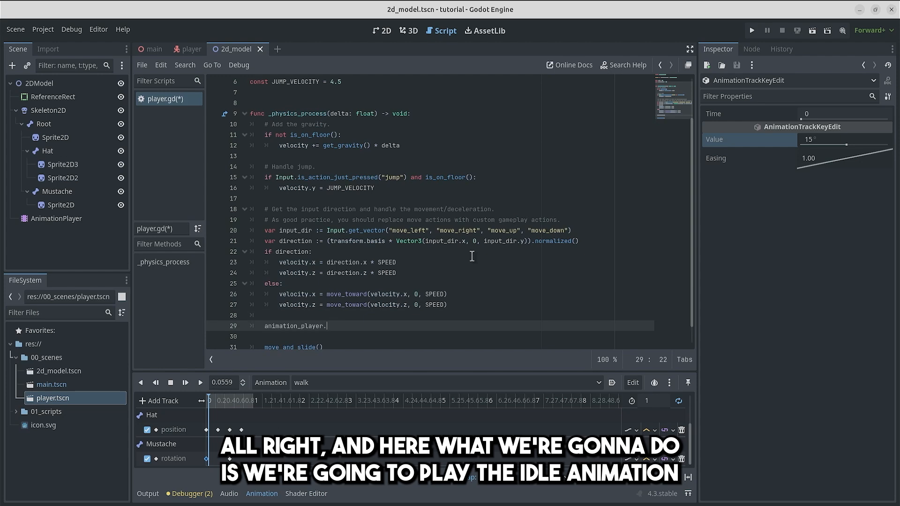
type("play(\"")
type("idle\" if ")
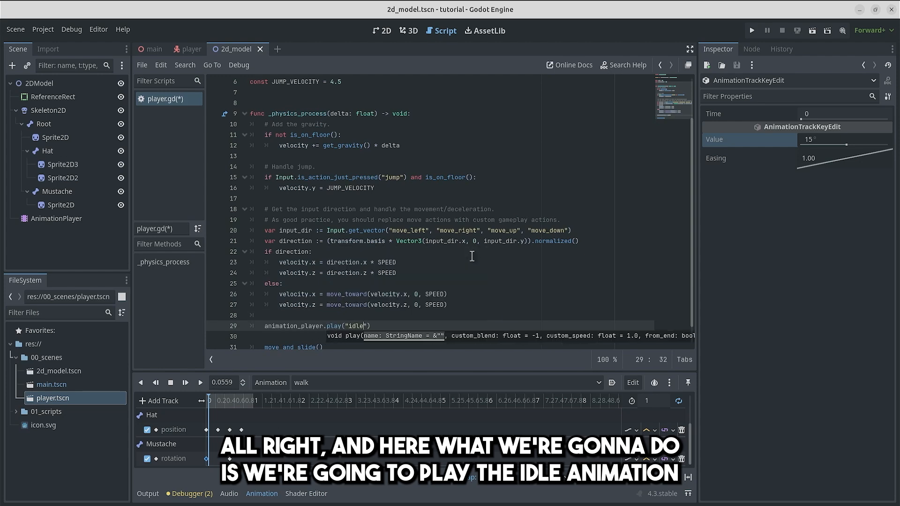
type("velocity.l")
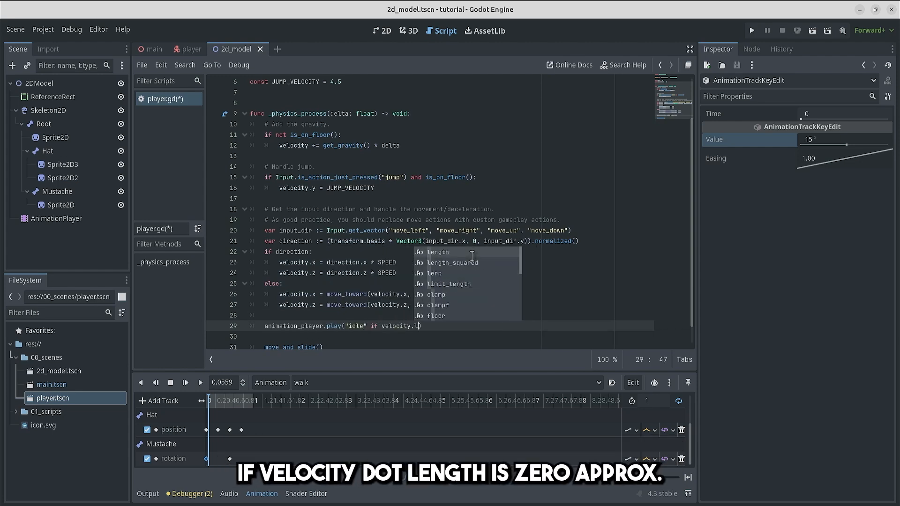
type("ength()")
Step: Make the call play "idle" if is_zero_approx(velocity.length()) else "walk", with a blend time of 0.05
key("ctrl+Left")
key("ctrl+Left")
type("i")
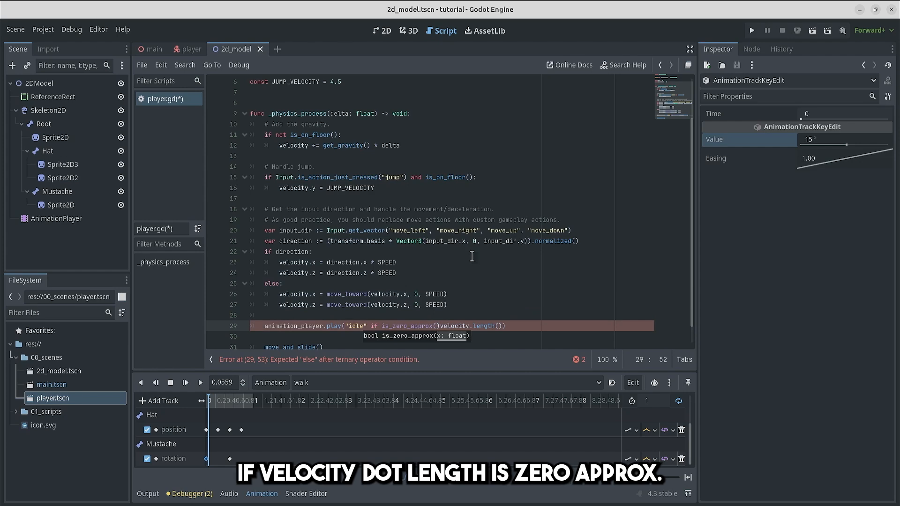
key("Delete")
key("ctrl+Right")
key("Right")
key("Right")
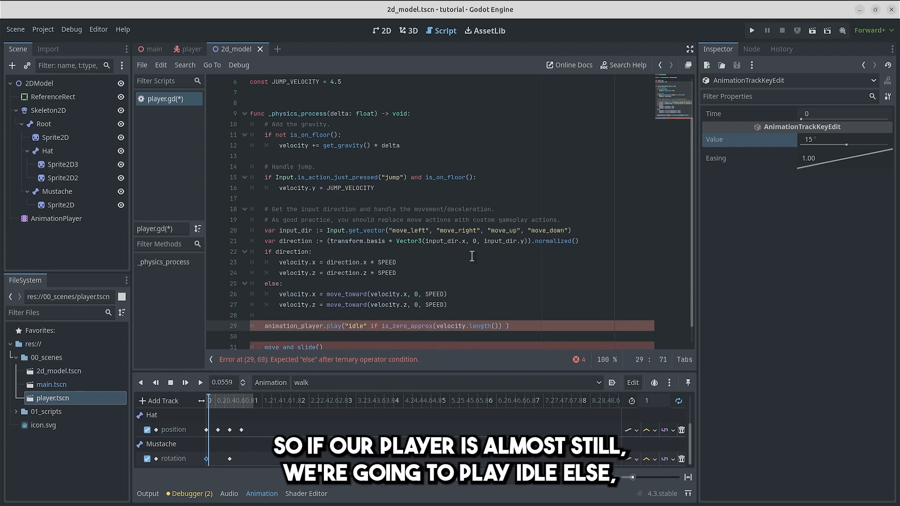
type("else \"wal")
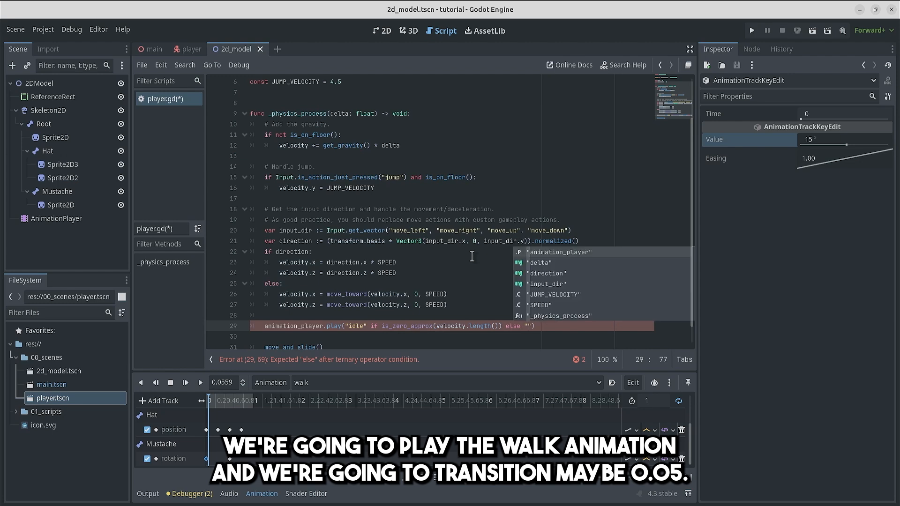
type("k\", 0.")
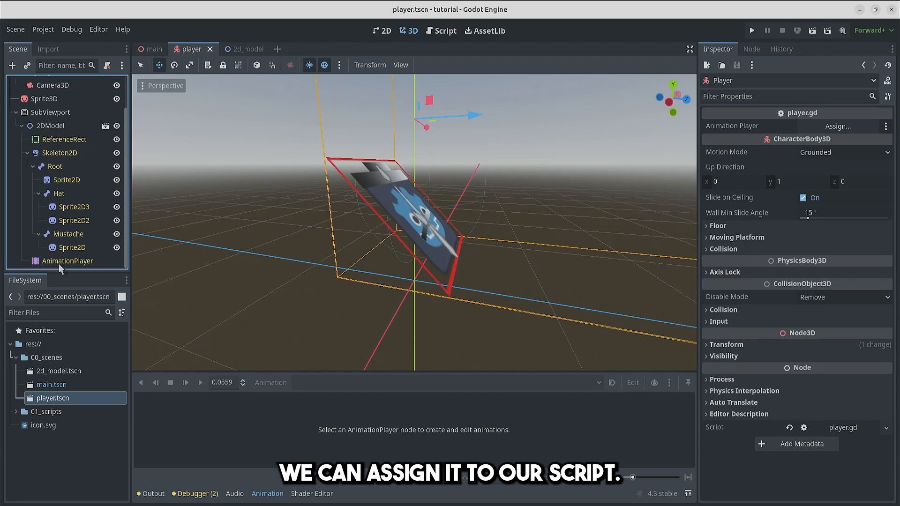
Step: Assign the 2DModel's AnimationPlayer to the Player node's exported Animation Player property
left_click_drag(58, 261, 668, 188)
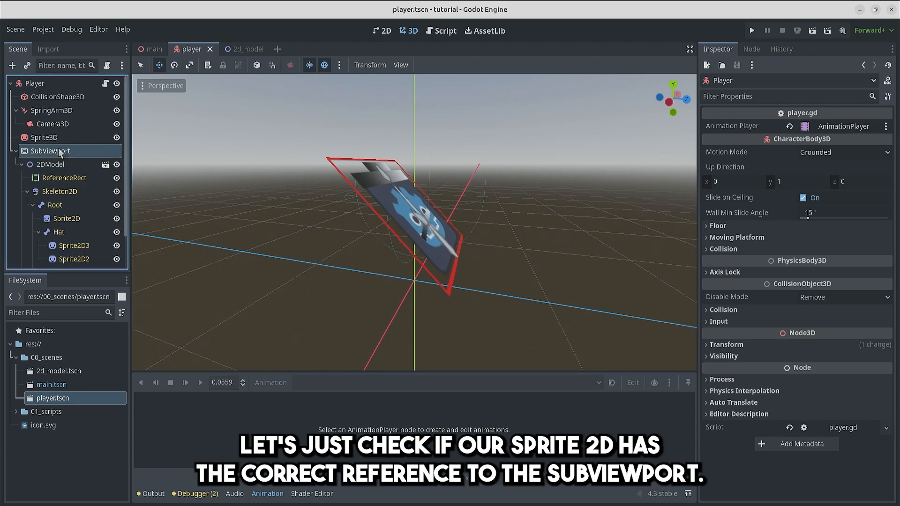
Step: Check which viewport the Sprite3D's texture references
left_click(51, 151)
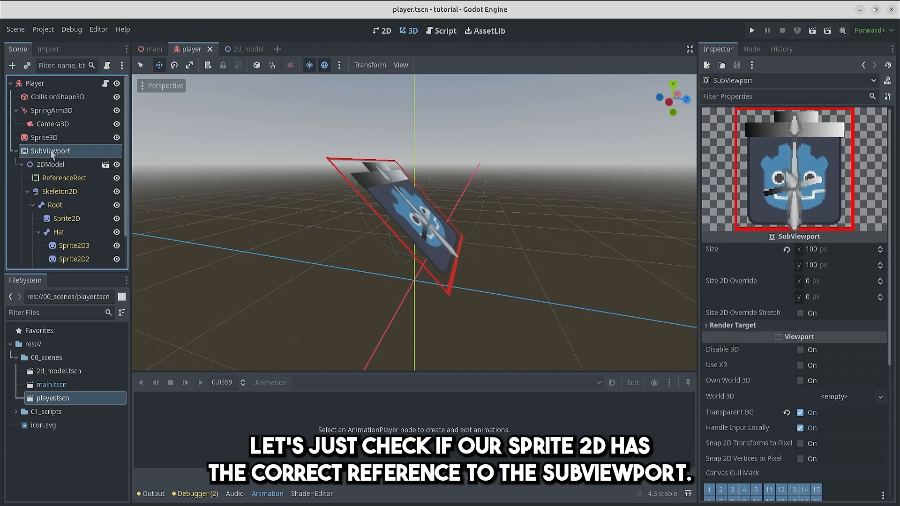
left_click(43, 138)
left_click(852, 141)
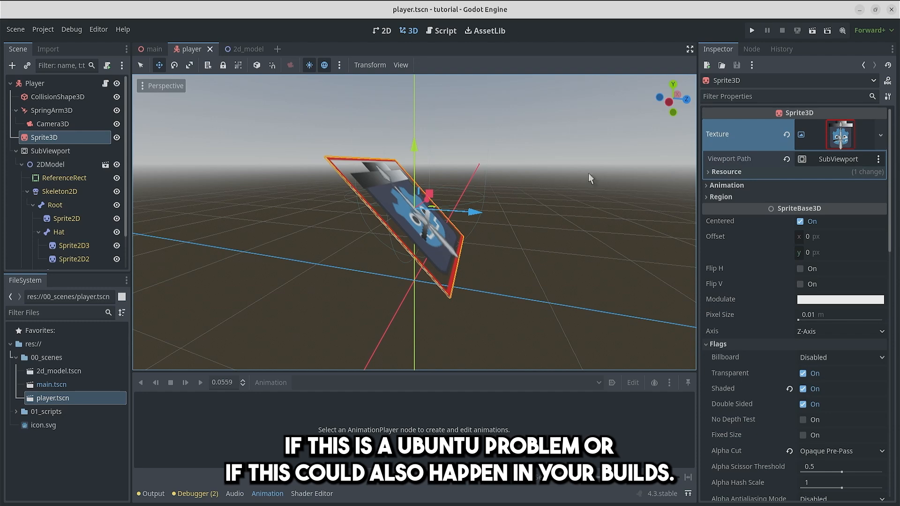
middle_click_drag(543, 138, 465, 146)
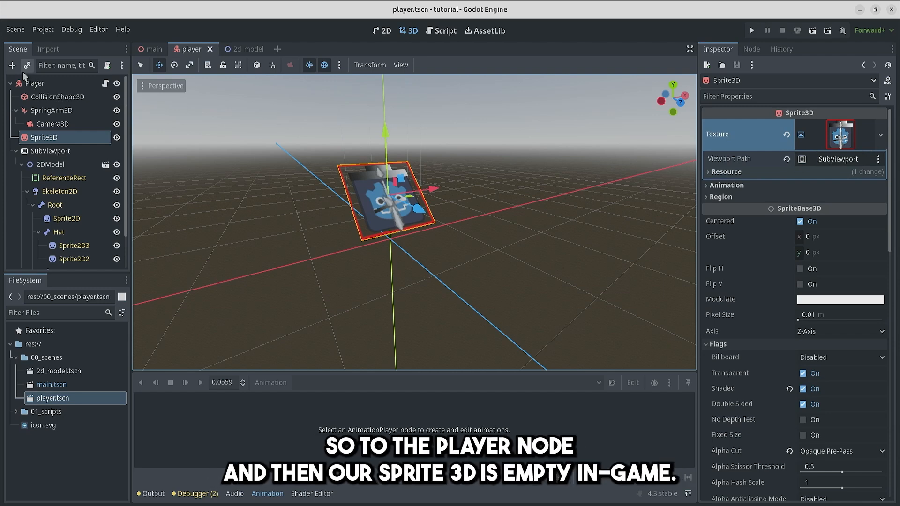
scroll(357, 173, "up", 5)
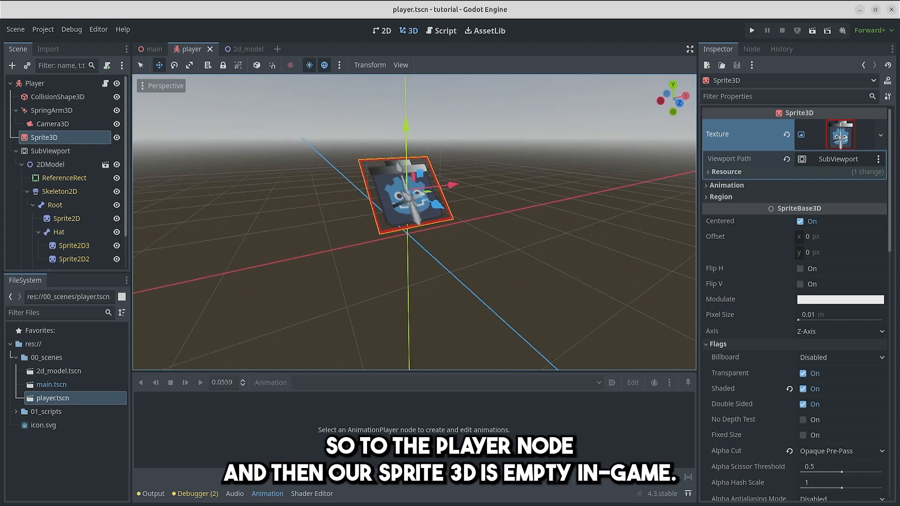
scroll(358, 172, "down", 8)
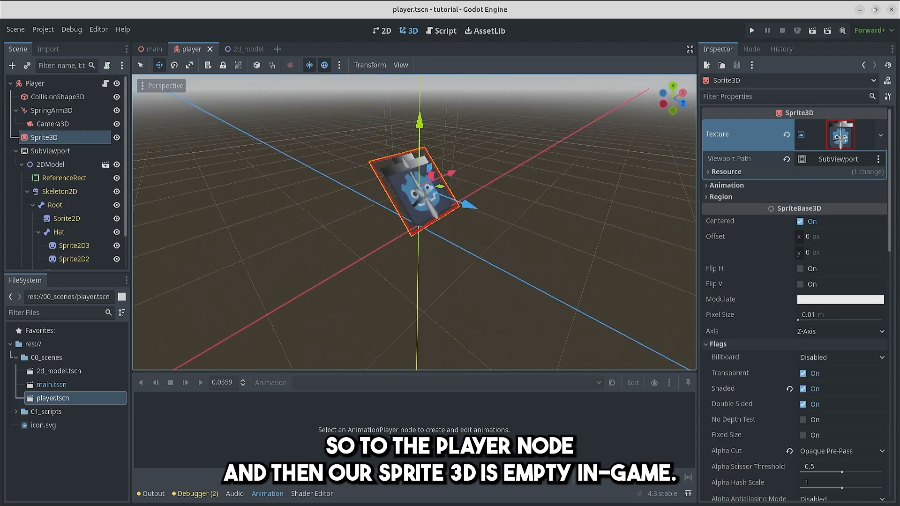
middle_click_drag(357, 173, 187, 190)
key("w")
right_click_drag(357, 173, 380, 155)
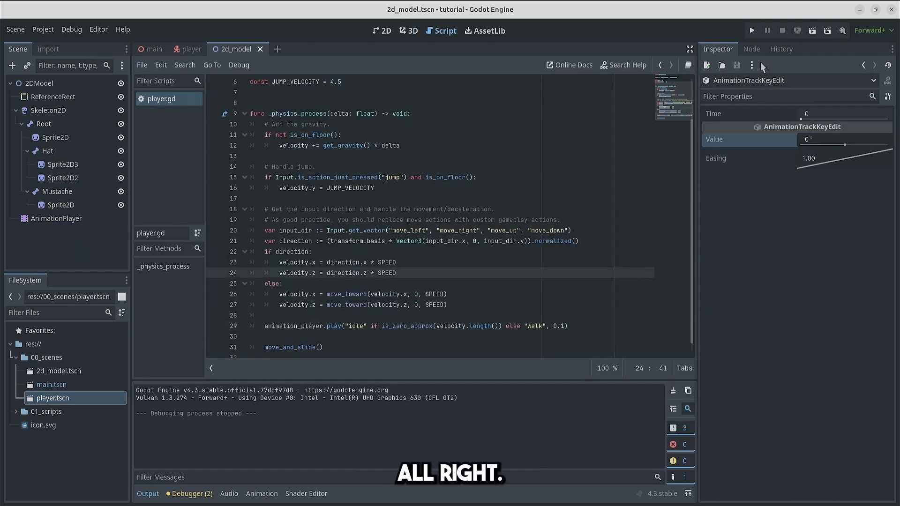
Step: Run the project and move the character in all four directions, pausing between moves, to check the walk-to-idle animation blending
left_click(752, 31)
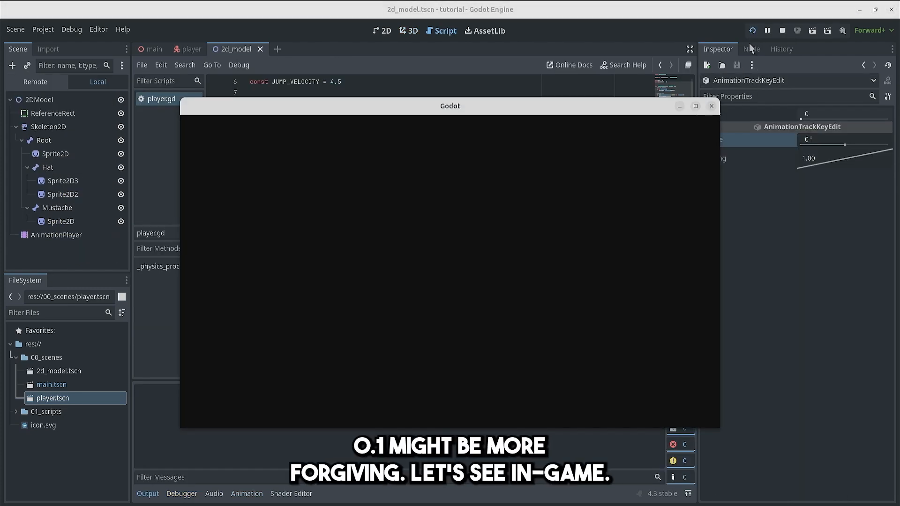
key("Right")
key("Up")
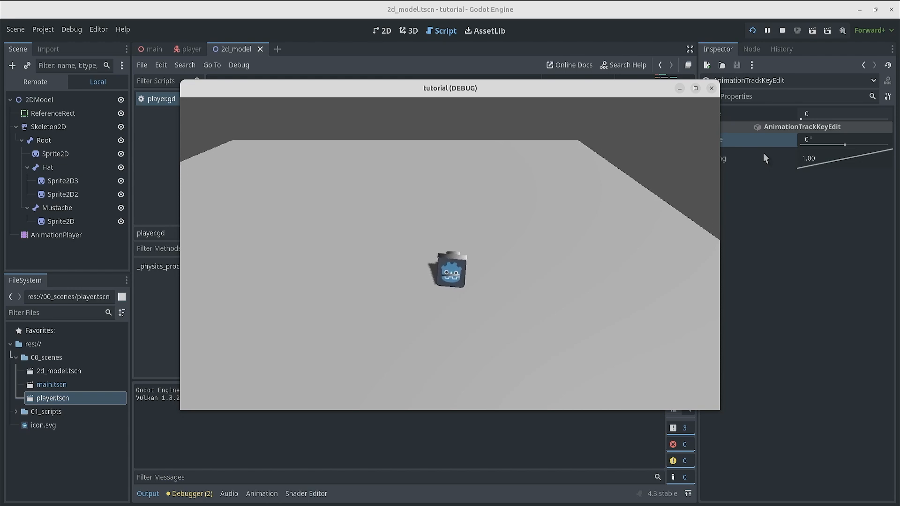
key("Left")
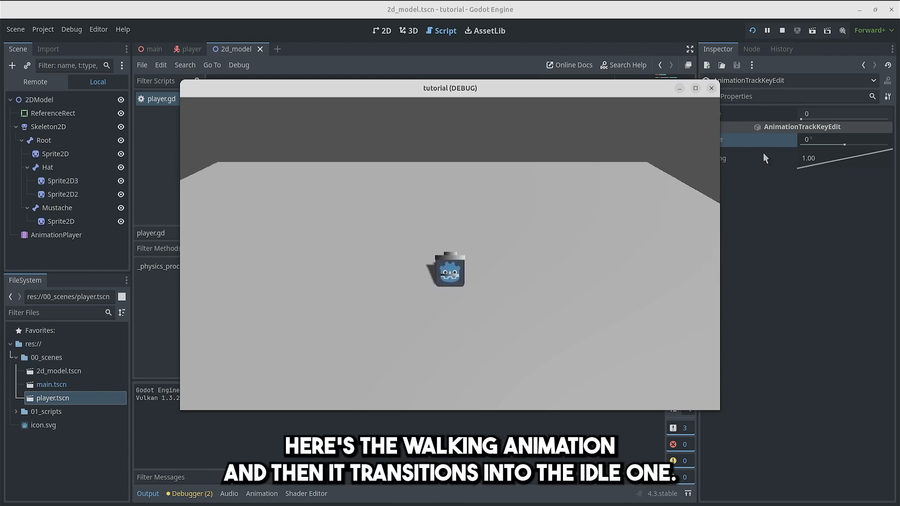
key("Down")
key("Left")
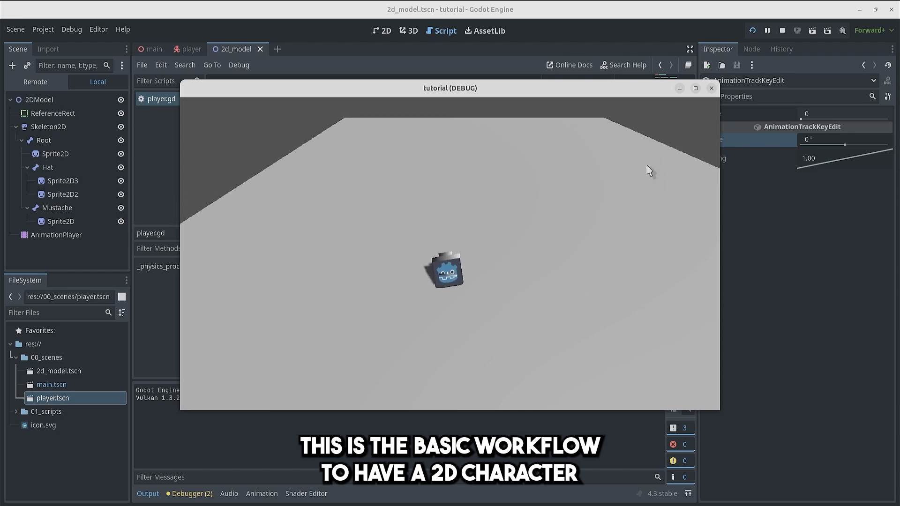
key("Up")
key("Right")
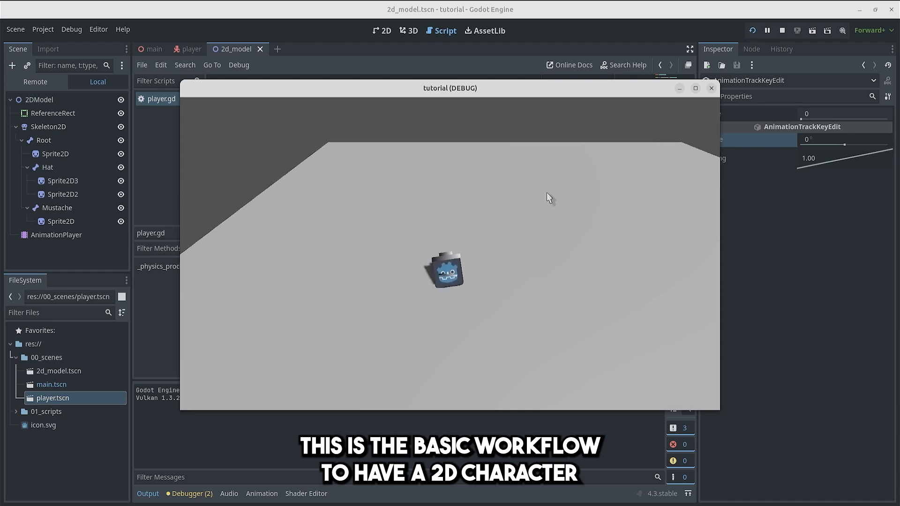
key("Down")
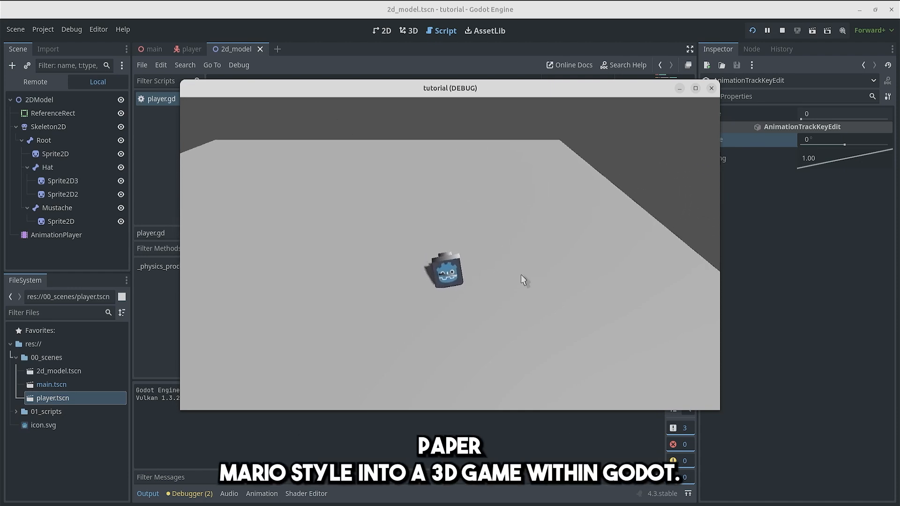